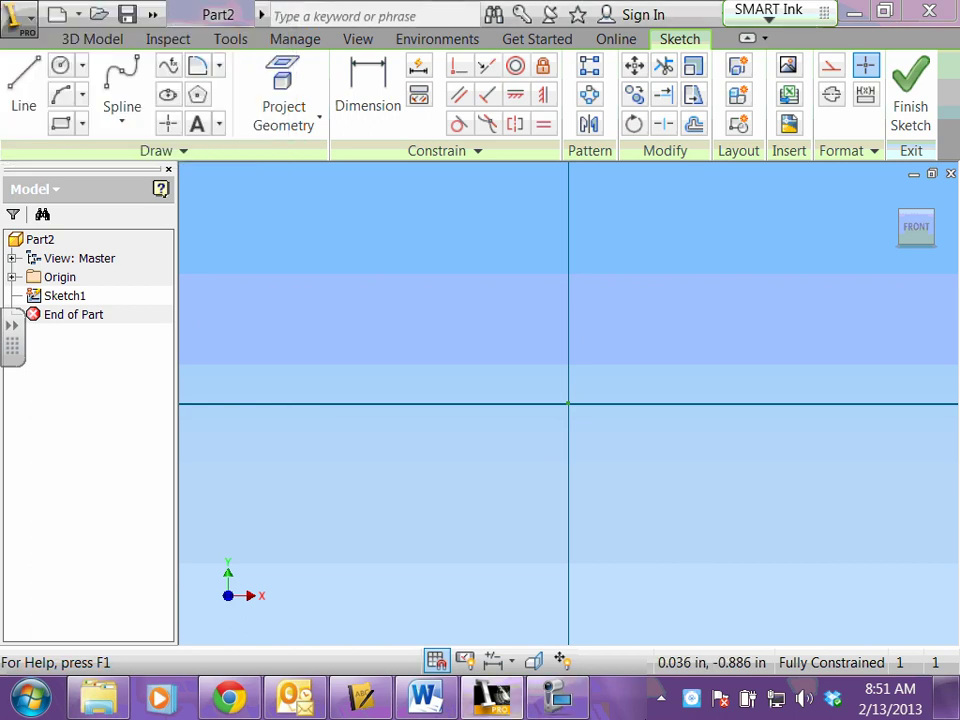
pyautogui.click(563, 703)
pyautogui.click(563, 703)
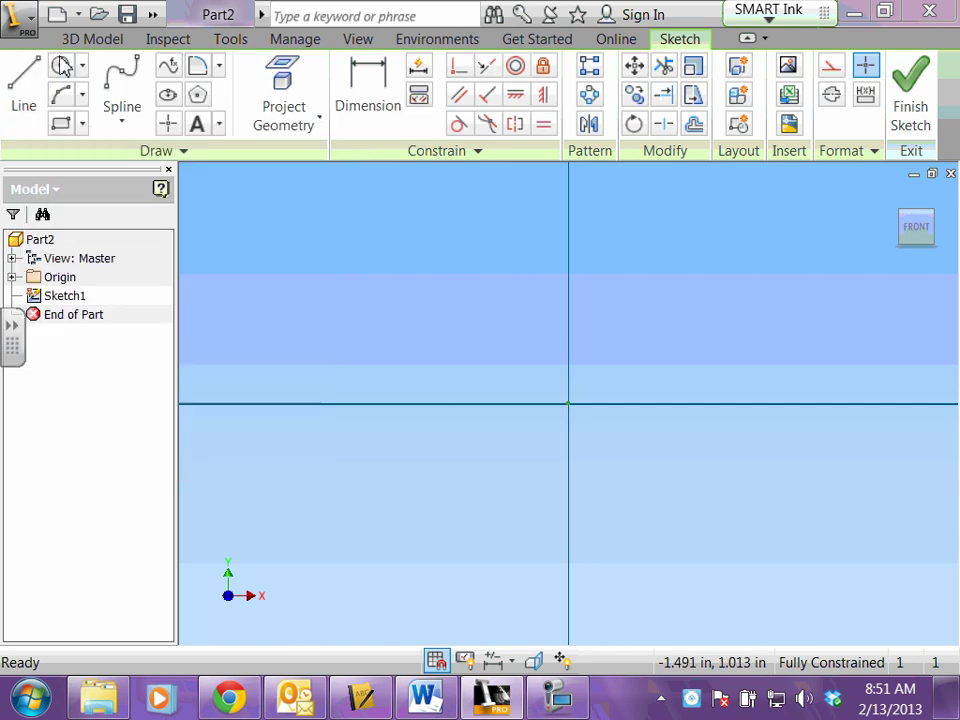
# Step: Start a line chain up and left of the origin with a vertical segment 0.1 in long, drawn downward
pyautogui.click(14, 88)
pyautogui.click(284, 246)
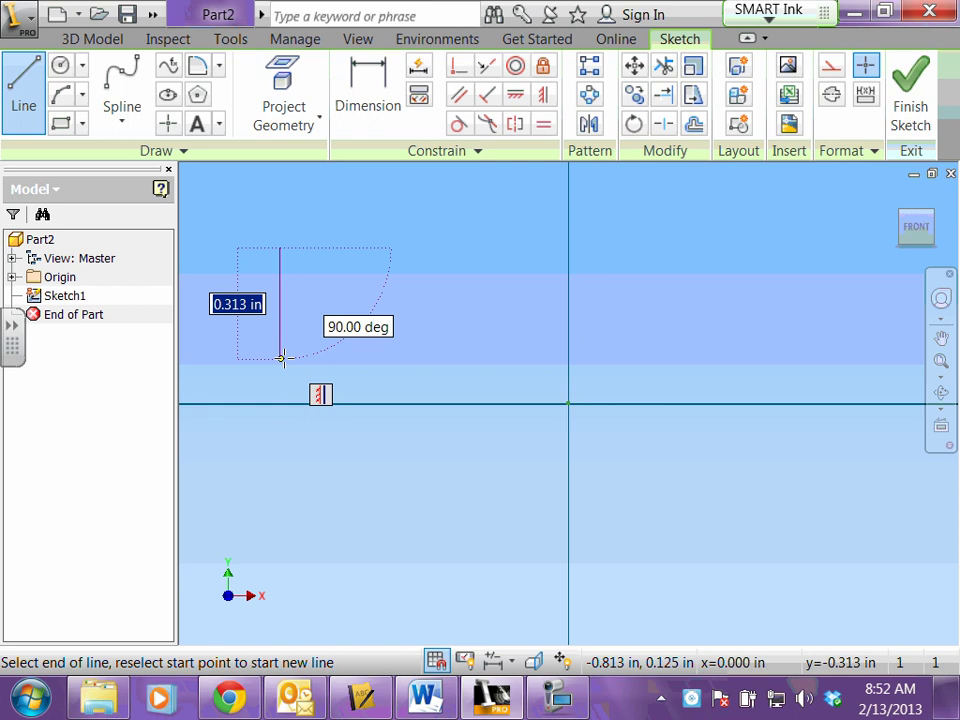
pyautogui.write('.1')
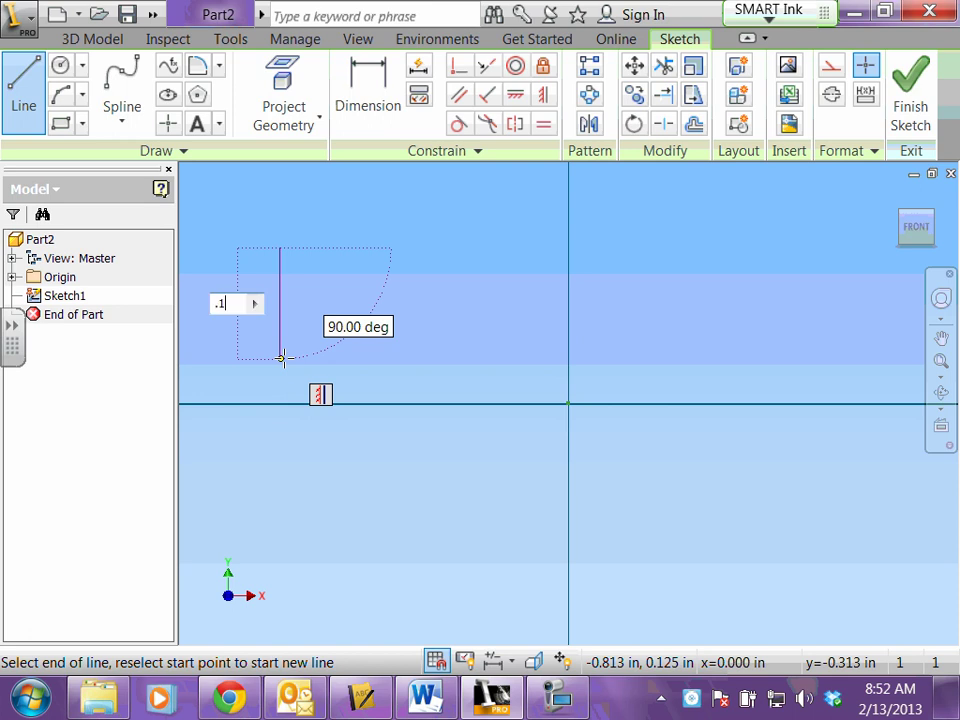
pyautogui.press('Return')
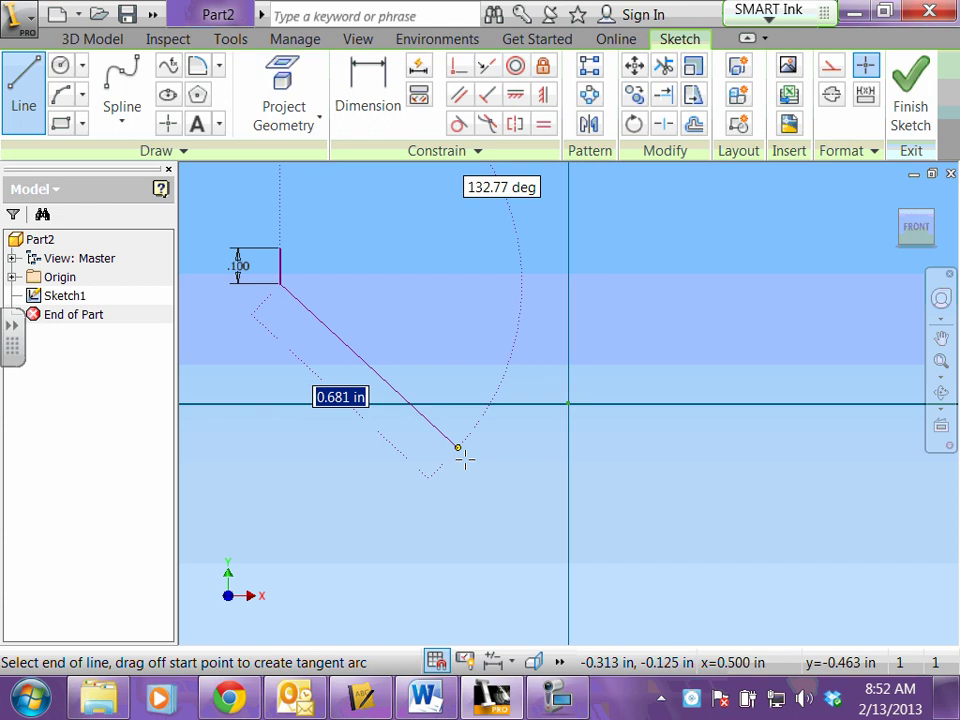
# Step: Continue from the short segment's lower end with a 5.5 in line sloping down to the right
pyautogui.moveTo(486, 499); pyautogui.dragTo(437, 451, button='middle')
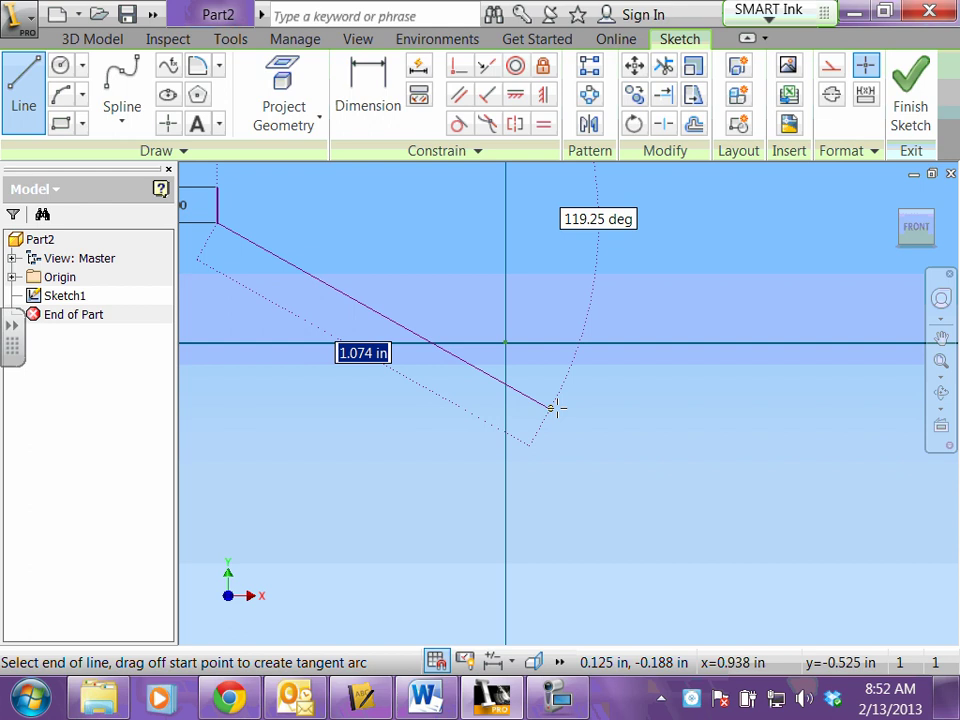
pyautogui.write('5.')
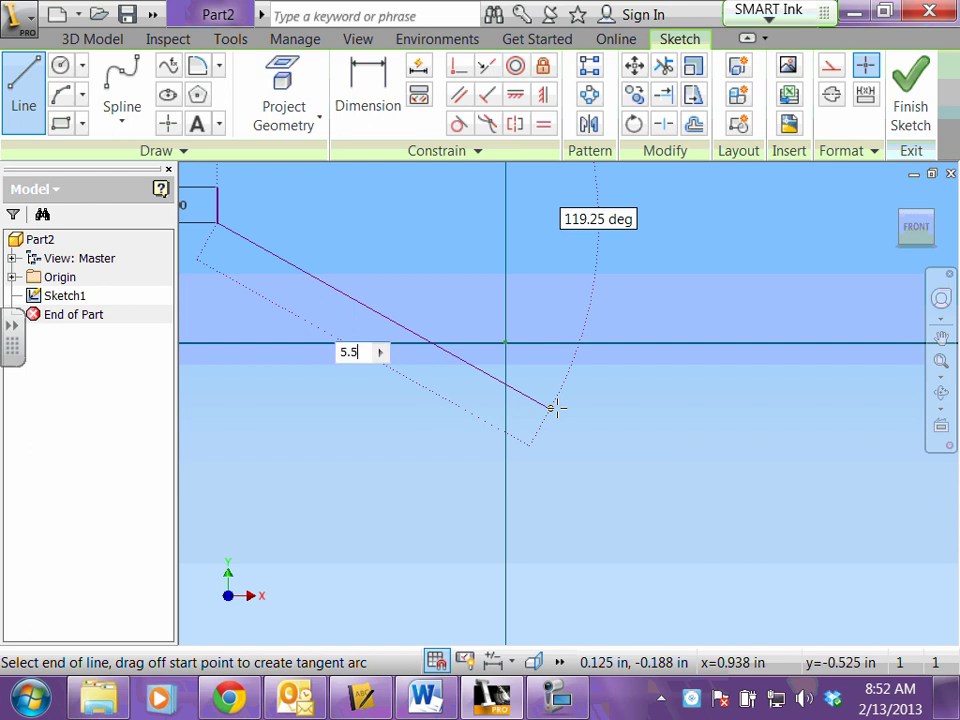
pyautogui.write('5')
pyautogui.press('Return')
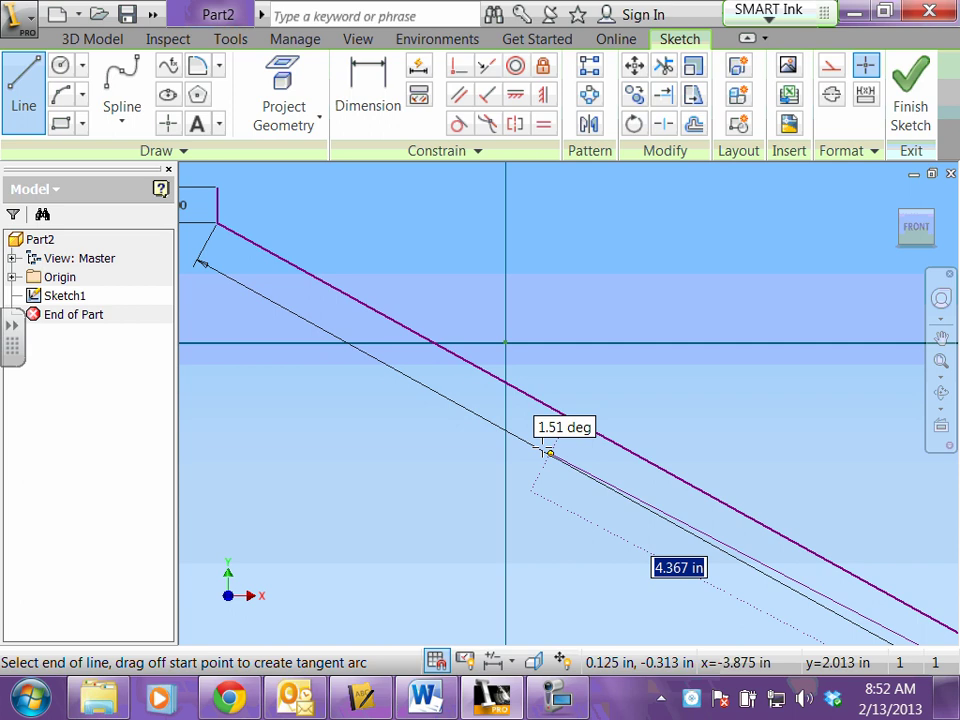
# Step: Add a second 5.5 in line rising to the right from the lower end of the sloping line
pyautogui.scroll(-5, 610, 362)
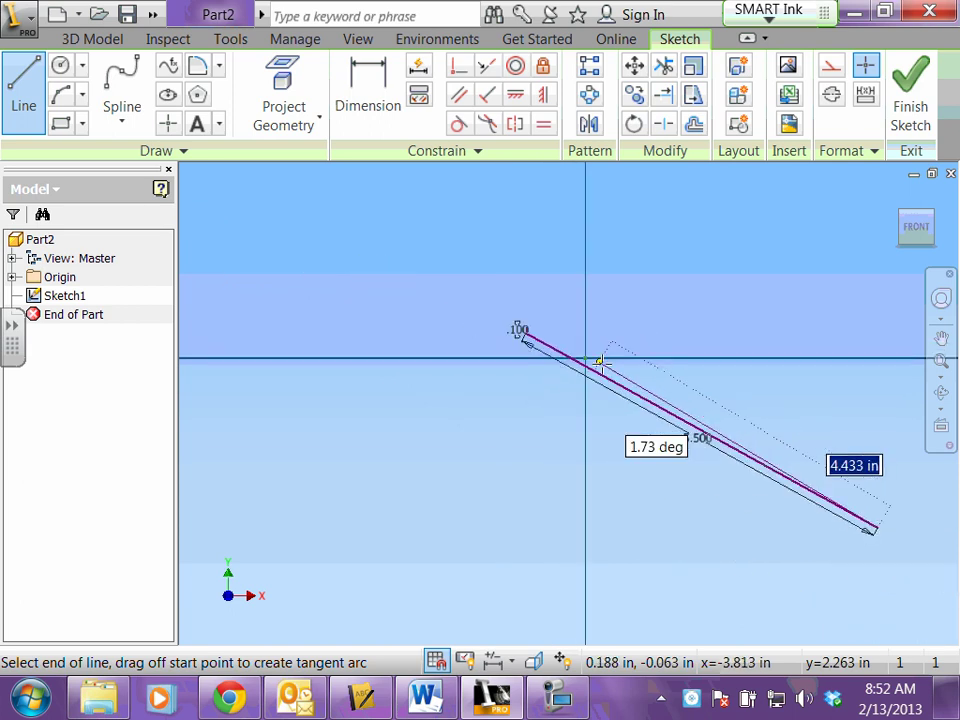
pyautogui.press('F2')
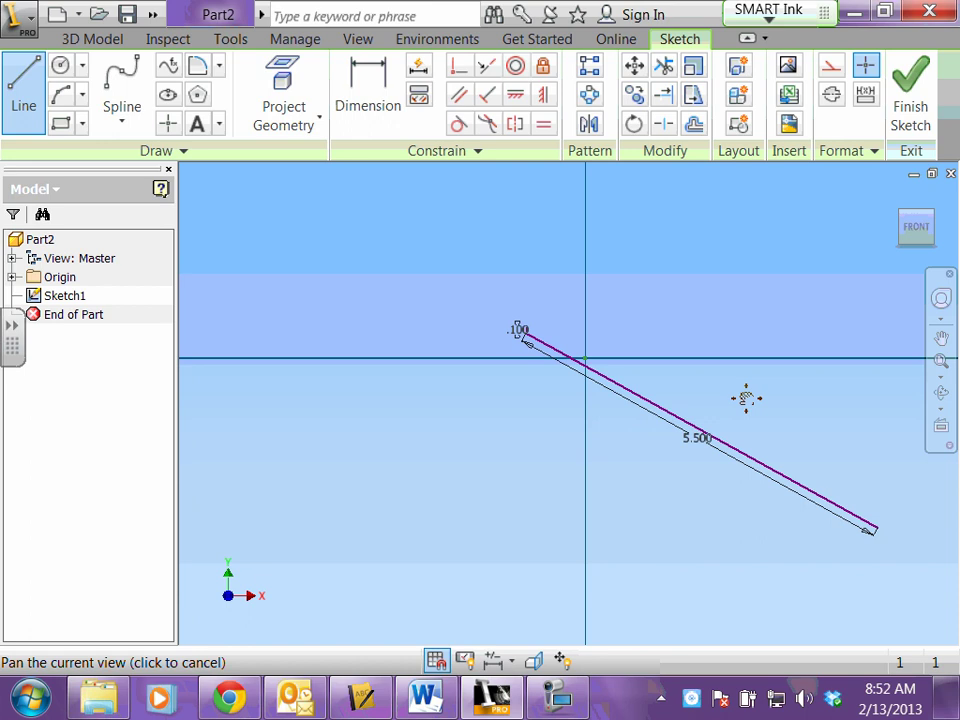
pyautogui.moveTo(745, 398)
pyautogui.mouseDown()
pyautogui.moveTo(617, 399)
pyautogui.moveTo(425, 374)
pyautogui.mouseUp()
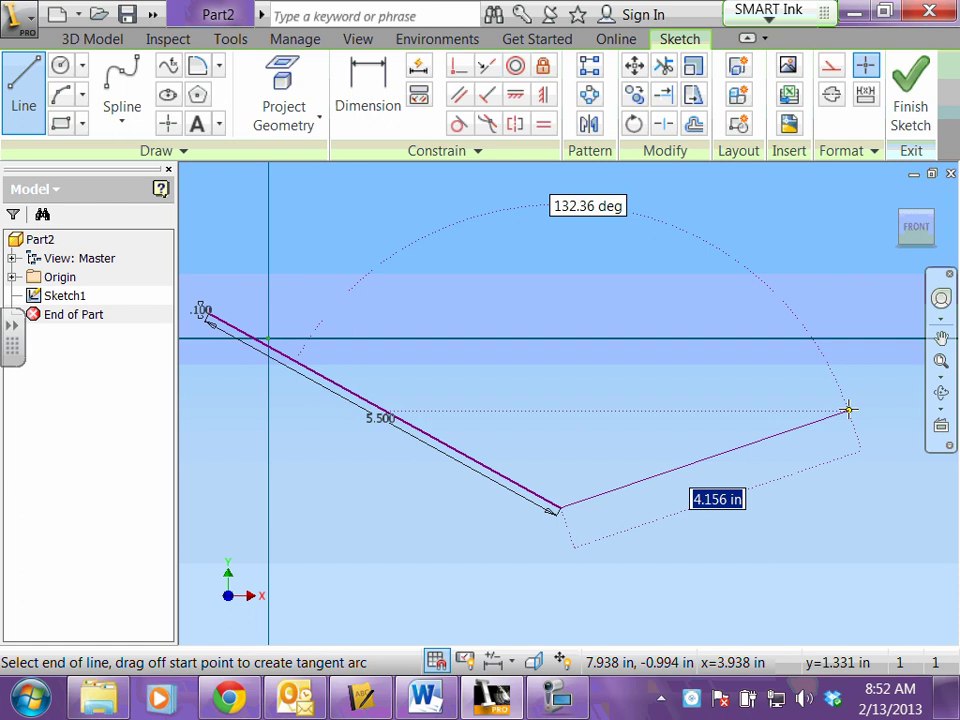
pyautogui.write('5.5')
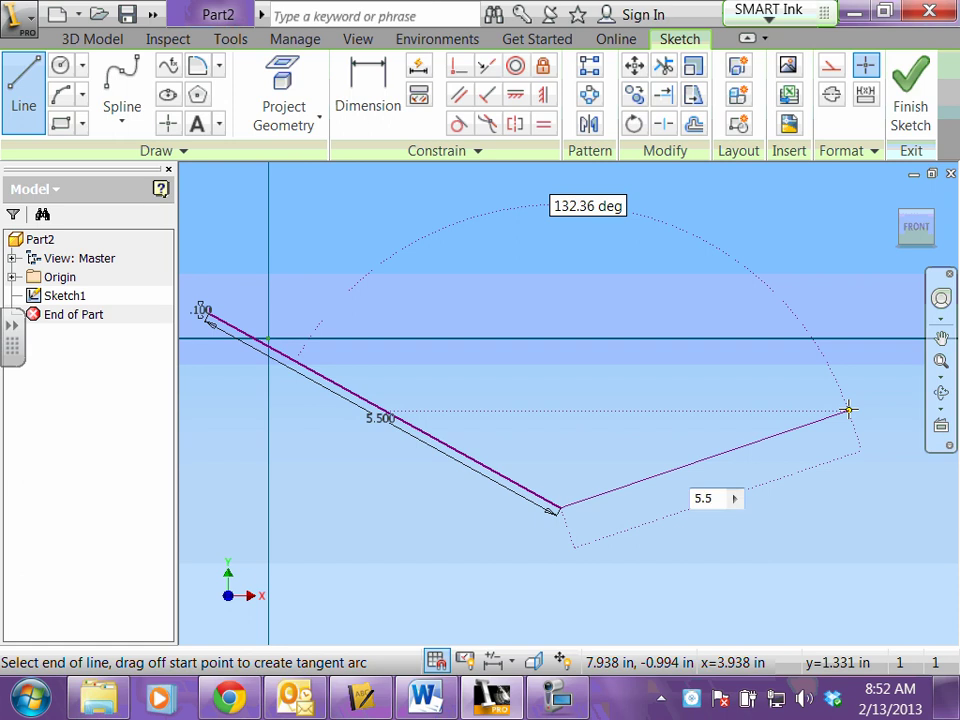
pyautogui.press('Return')
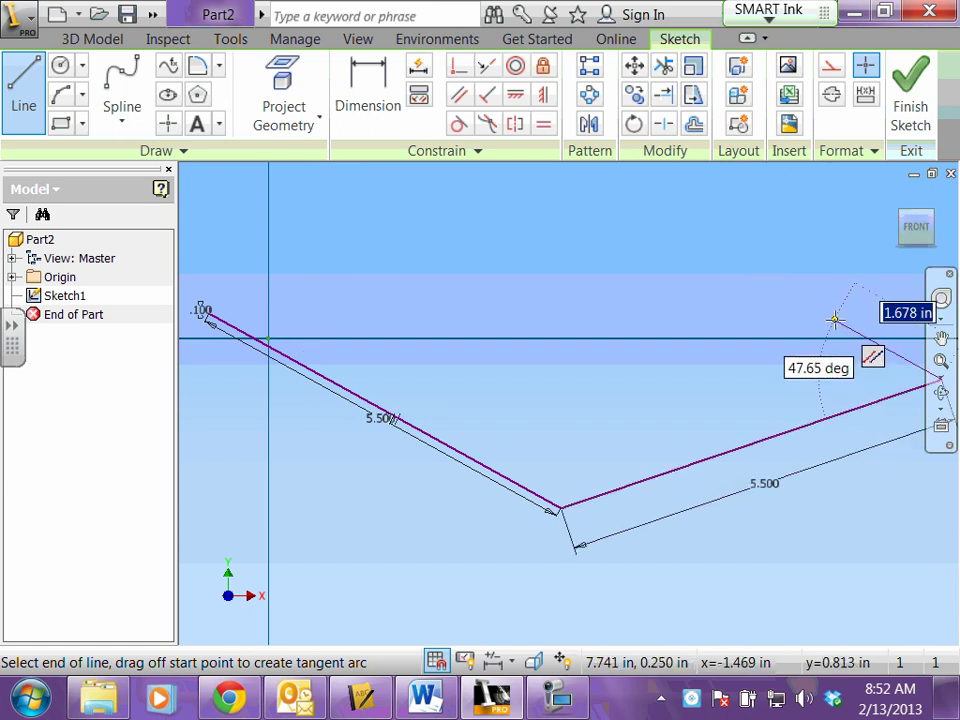
# Step: Draw a 0.1 in vertical end segment upward and a 5.5 in line back toward the bend, parallel to the right arm
pyautogui.press('F2')
pyautogui.moveTo(838, 322); pyautogui.dragTo(472, 334)
pyautogui.press('Escape')
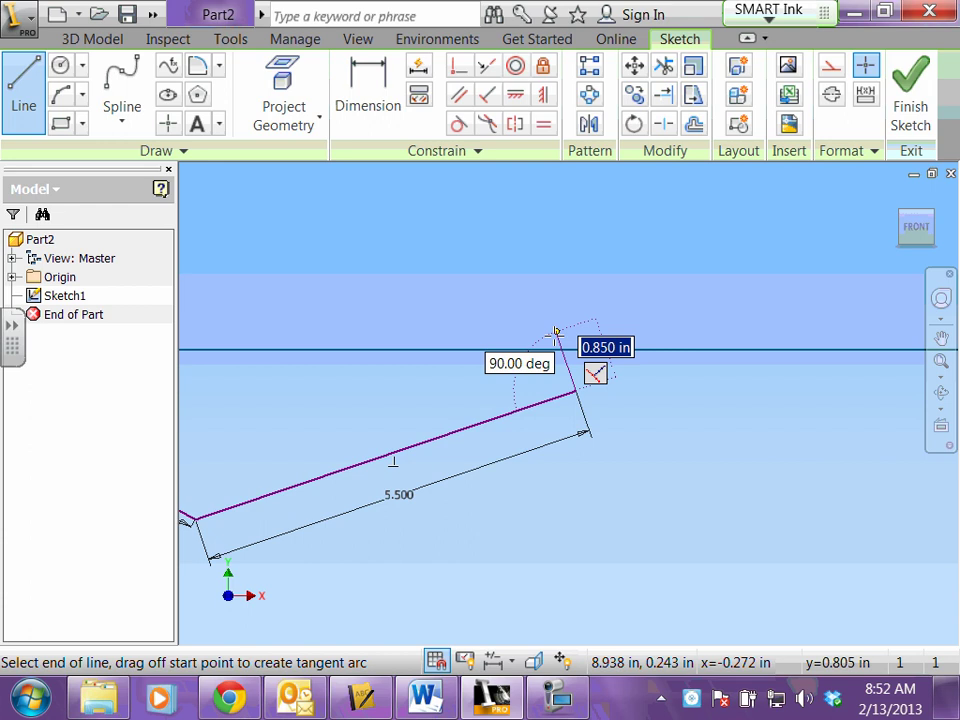
pyautogui.write('.1')
pyautogui.press('Return')
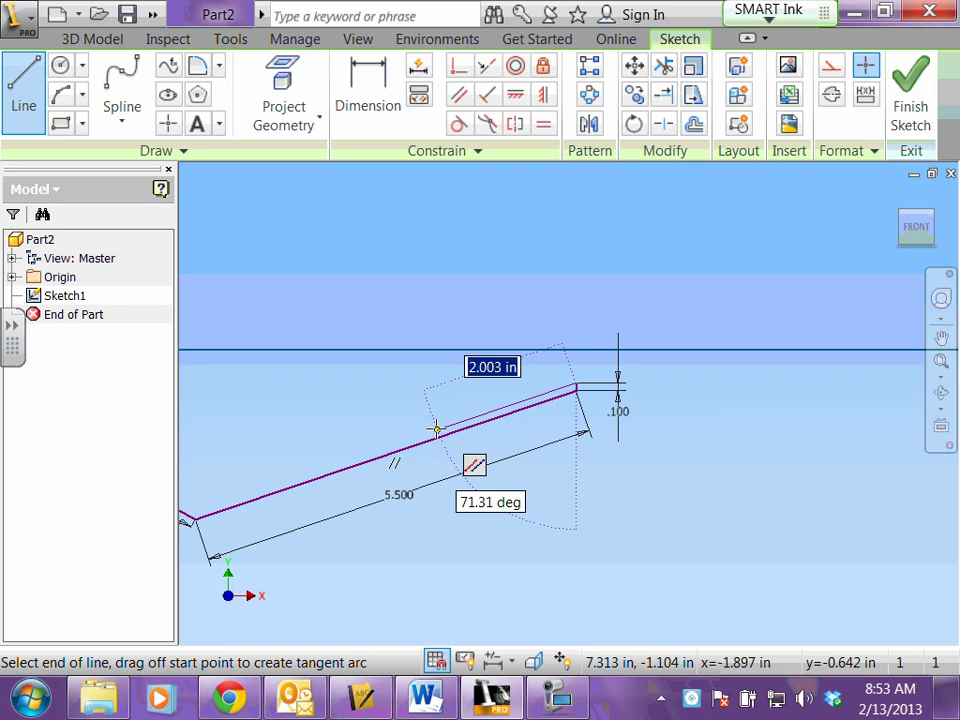
pyautogui.write('5.5')
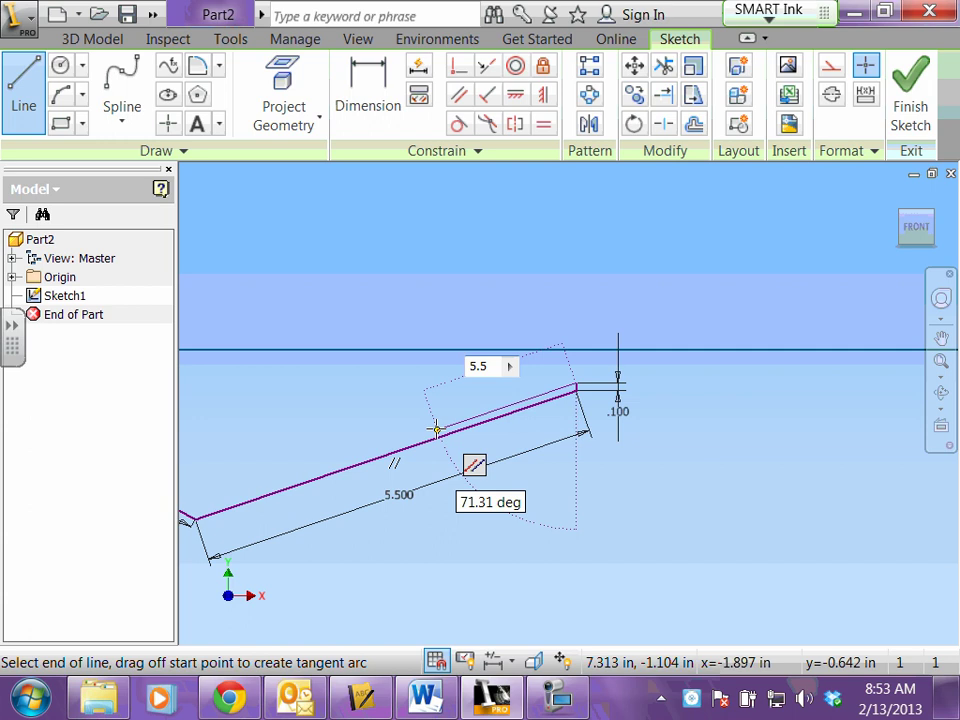
pyautogui.press('Return')
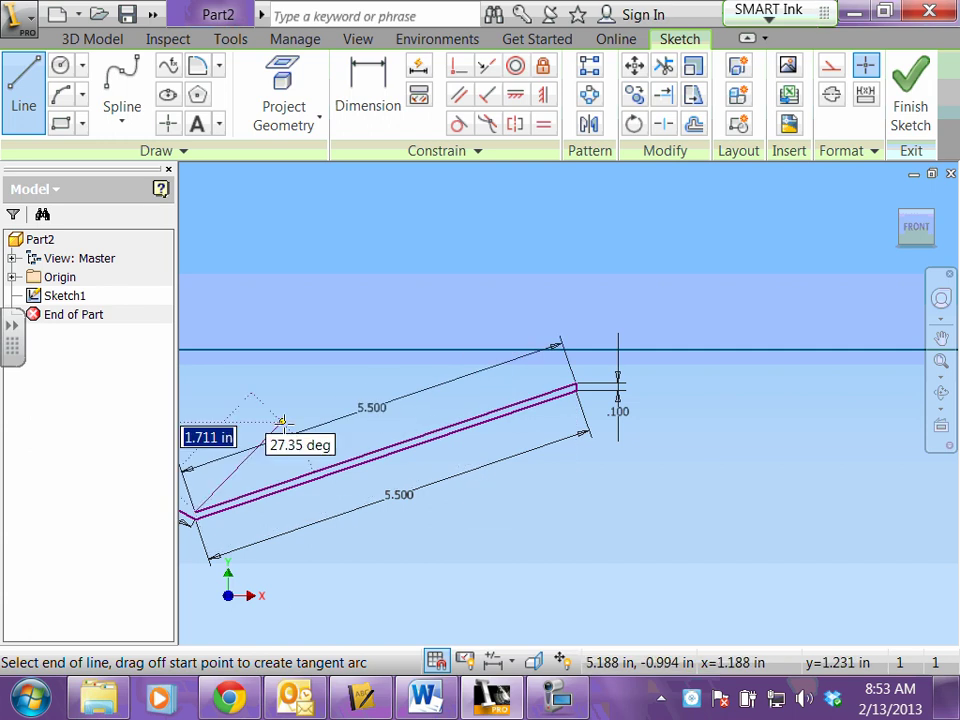
# Step: Close the profile with a line from the inner bend point to the start point at the left arm's upper end
pyautogui.moveTo(281, 421)
pyautogui.mouseDown(button='middle')
pyautogui.moveTo(506, 418)
pyautogui.moveTo(720, 446)
pyautogui.mouseUp(button='middle')
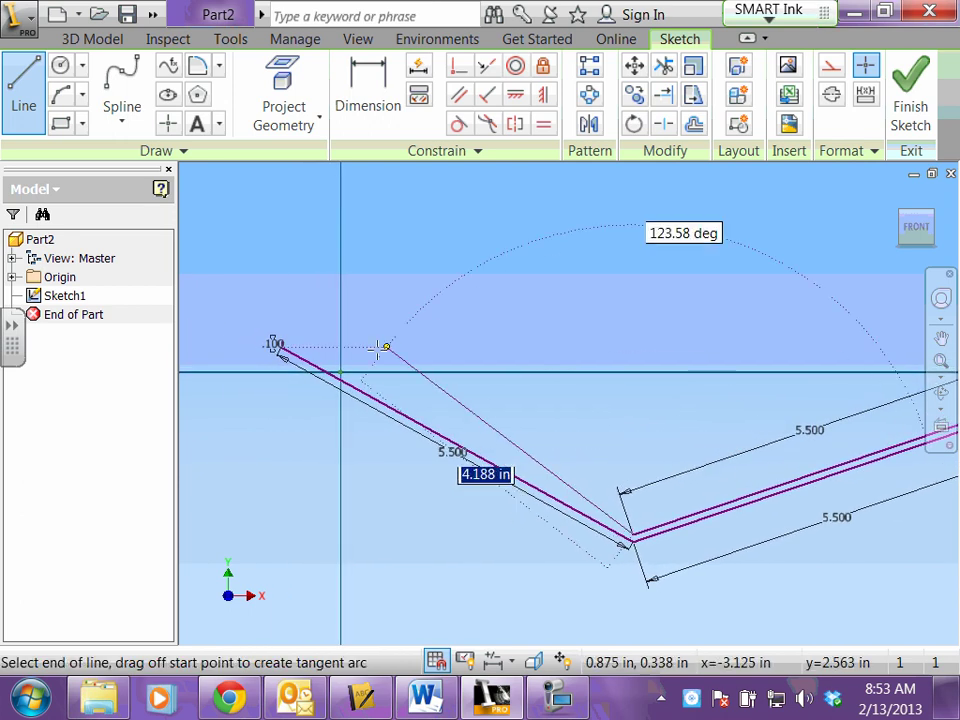
pyautogui.scroll(-5, 372, 346)
pyautogui.moveTo(240, 325); pyautogui.dragTo(521, 341, button='middle')
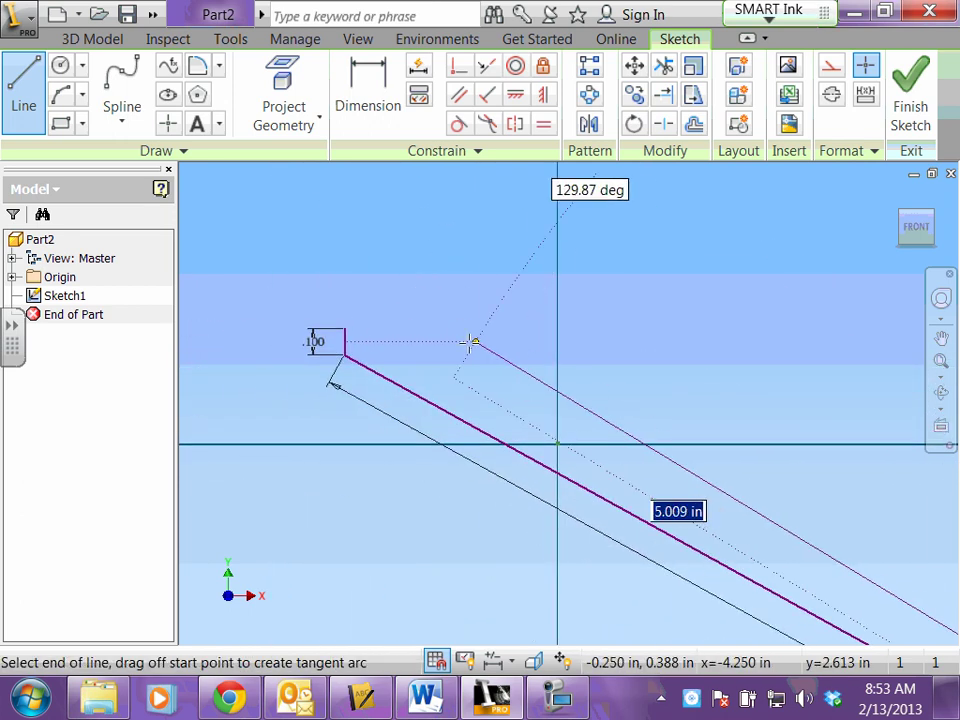
pyautogui.scroll(-3, 470, 342)
pyautogui.moveTo(257, 315); pyautogui.dragTo(443, 328, button='middle')
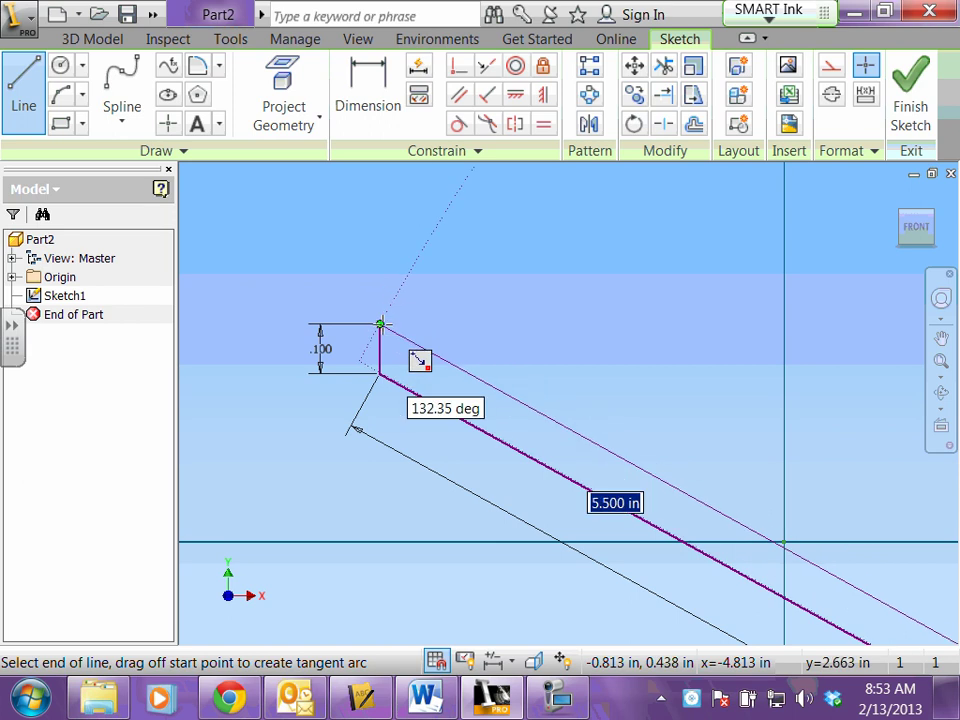
pyautogui.click(380, 323)
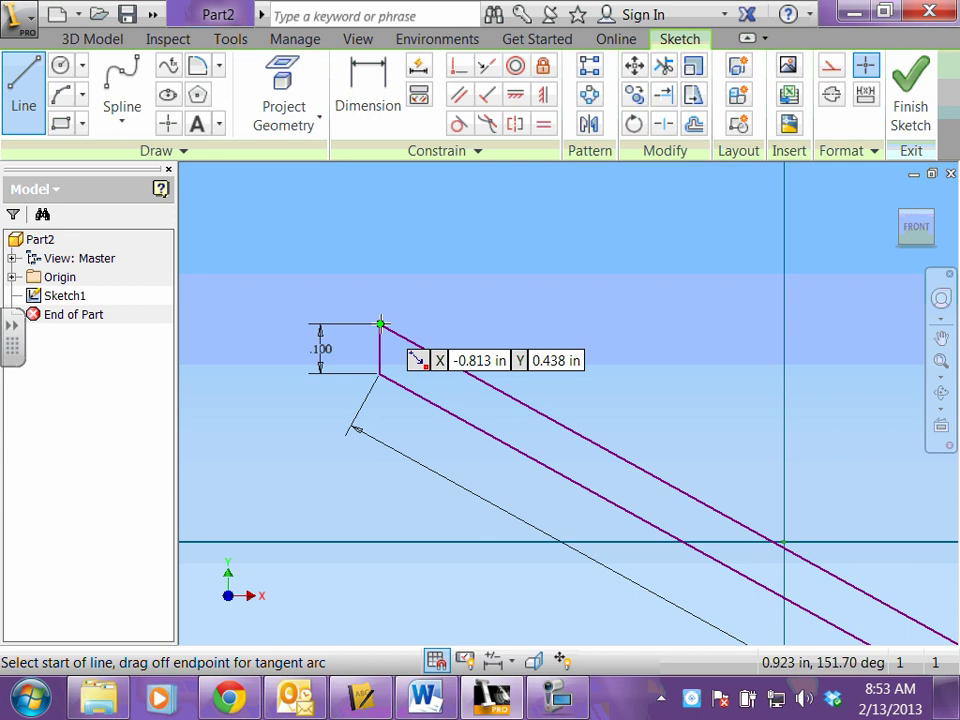
# Step: Dimension the angle between the upper lines of the two arms and set it to 150 degrees
pyautogui.scroll(-3, 482, 298)
pyautogui.moveTo(563, 298); pyautogui.dragTo(429, 304, button='middle')
pyautogui.scroll(-3, 524, 326)
pyautogui.moveTo(643, 354); pyautogui.dragTo(437, 401, button='middle')
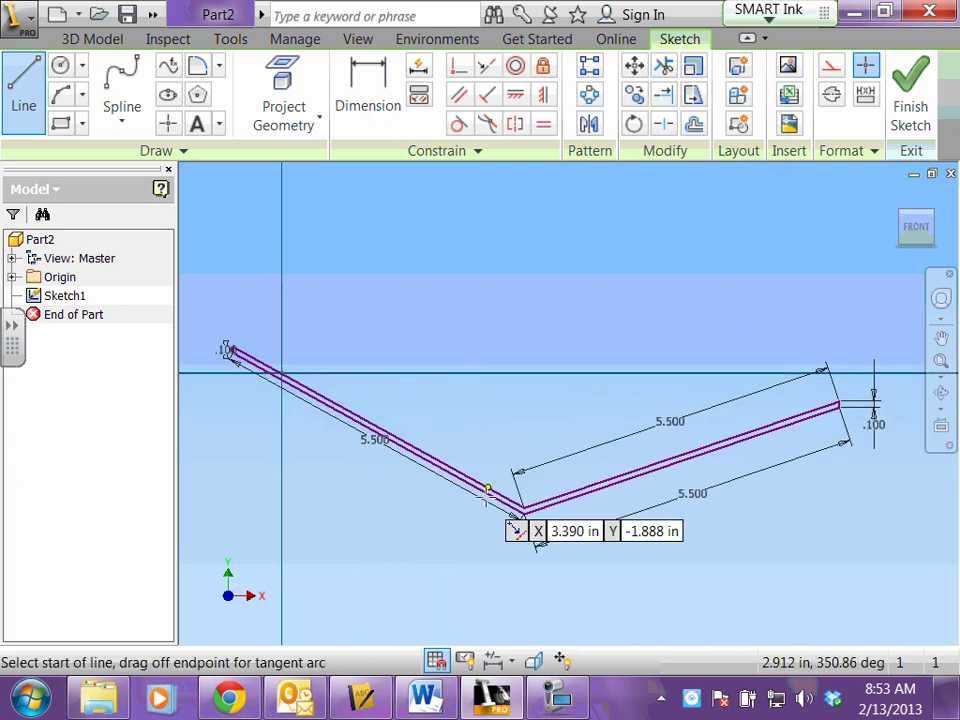
pyautogui.click(368, 100)
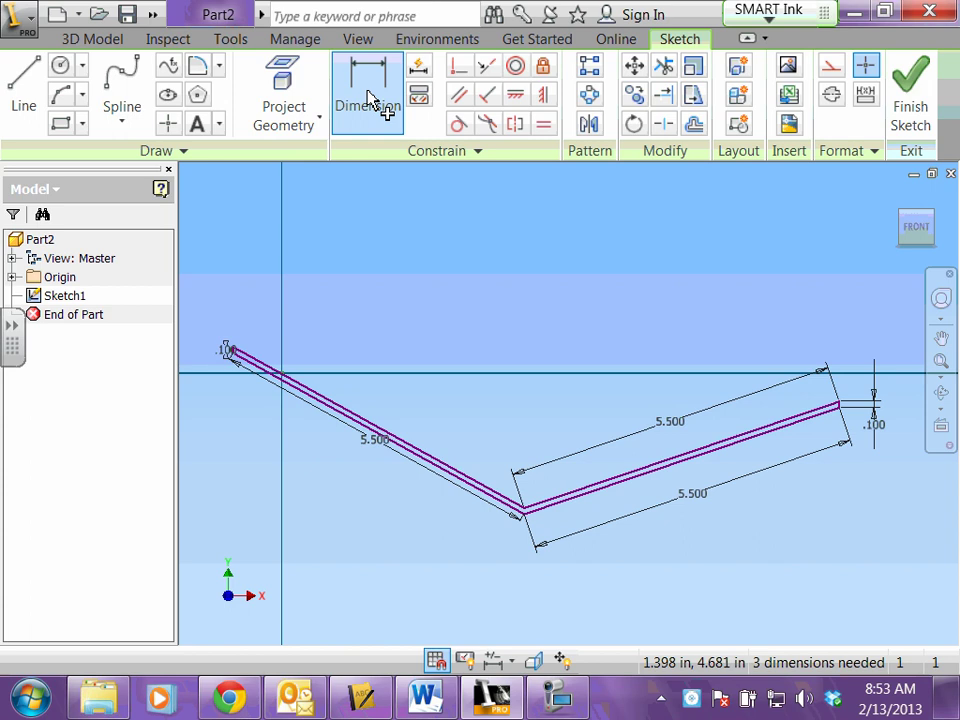
pyautogui.scroll(3, 444, 401)
pyautogui.moveTo(561, 476); pyautogui.dragTo(333, 370, button='middle')
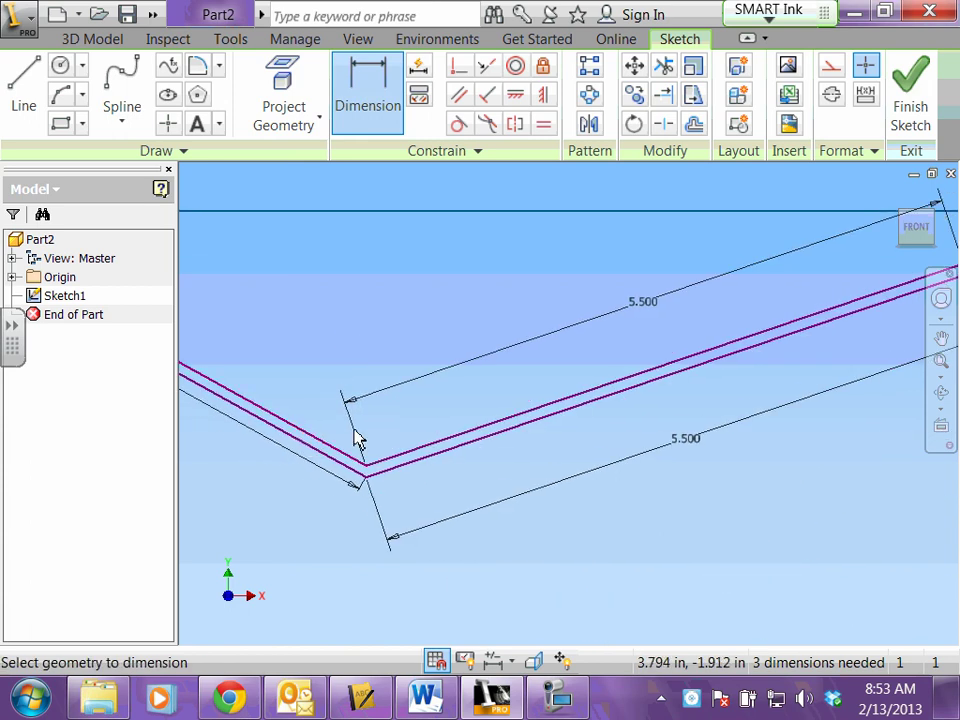
pyautogui.click(295, 430)
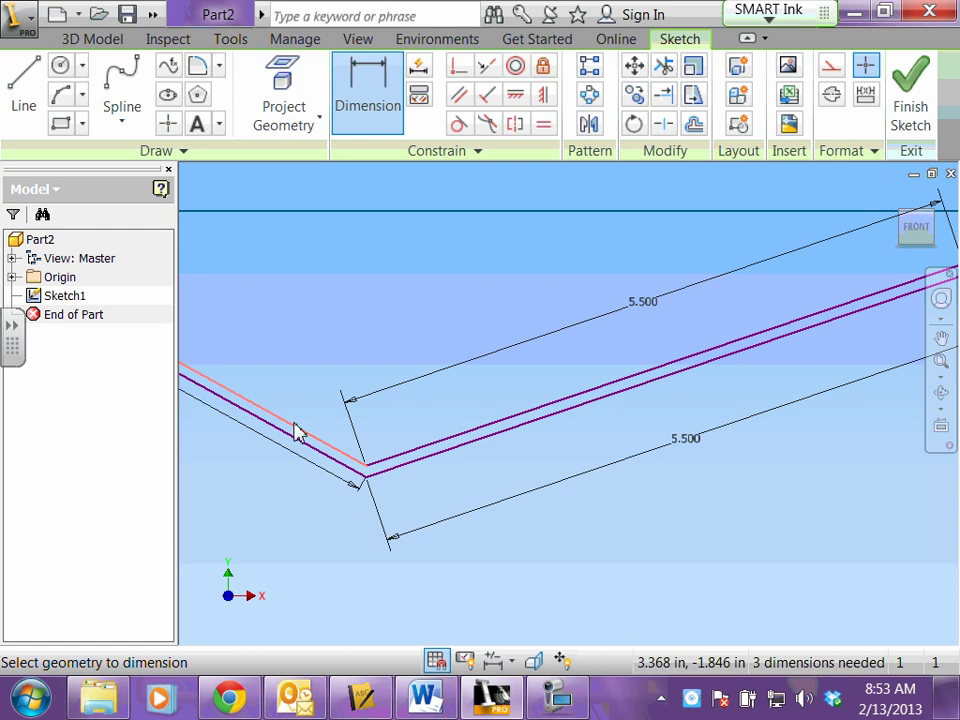
pyautogui.click(418, 455)
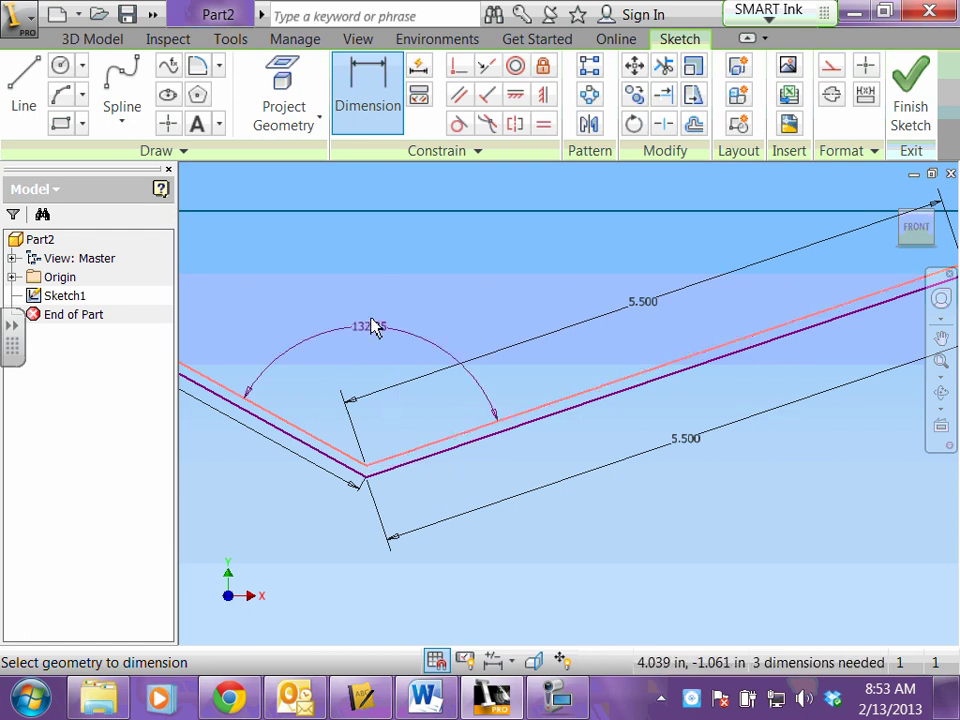
pyautogui.click(370, 258)
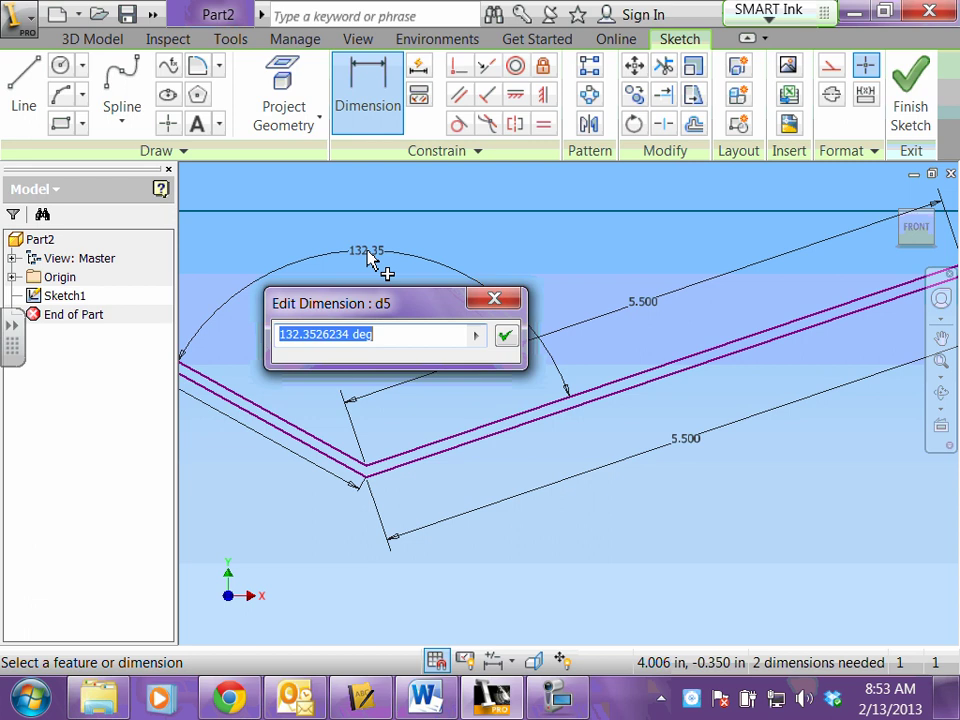
pyautogui.write('150')
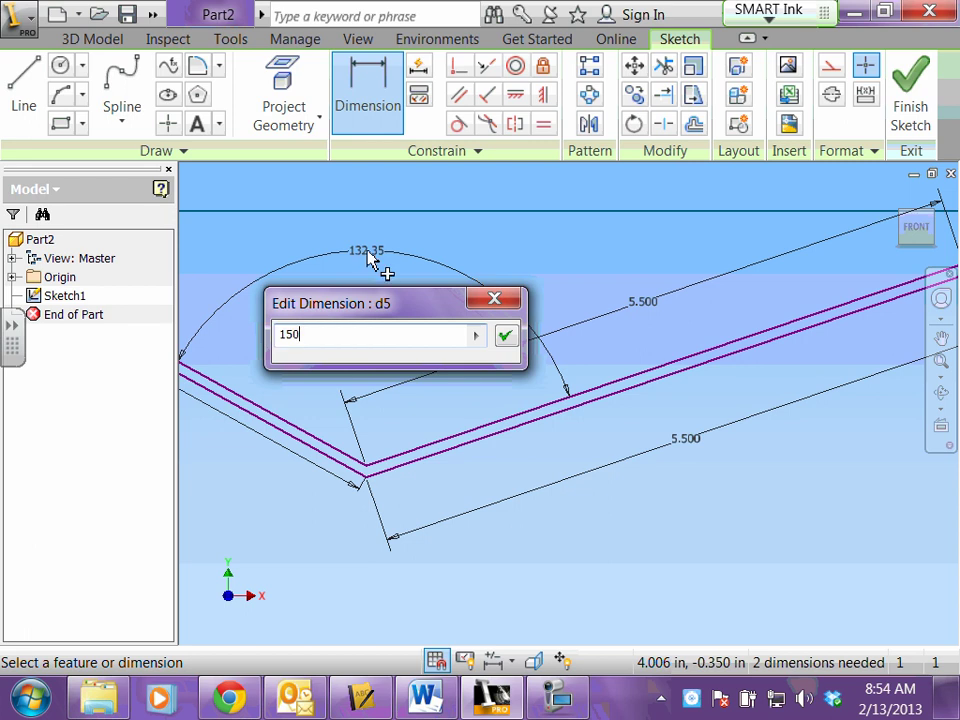
pyautogui.press('Return')
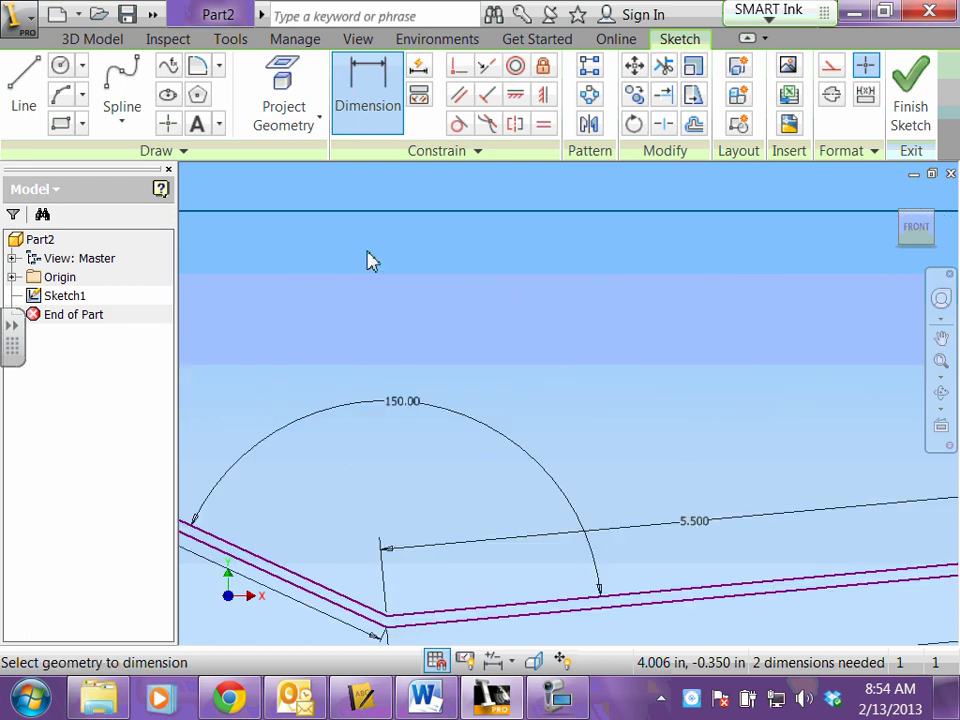
# Step: Finish the sketch and bring the bent profile into the isometric home view
pyautogui.scroll(3, 366, 354)
pyautogui.click(912, 105)
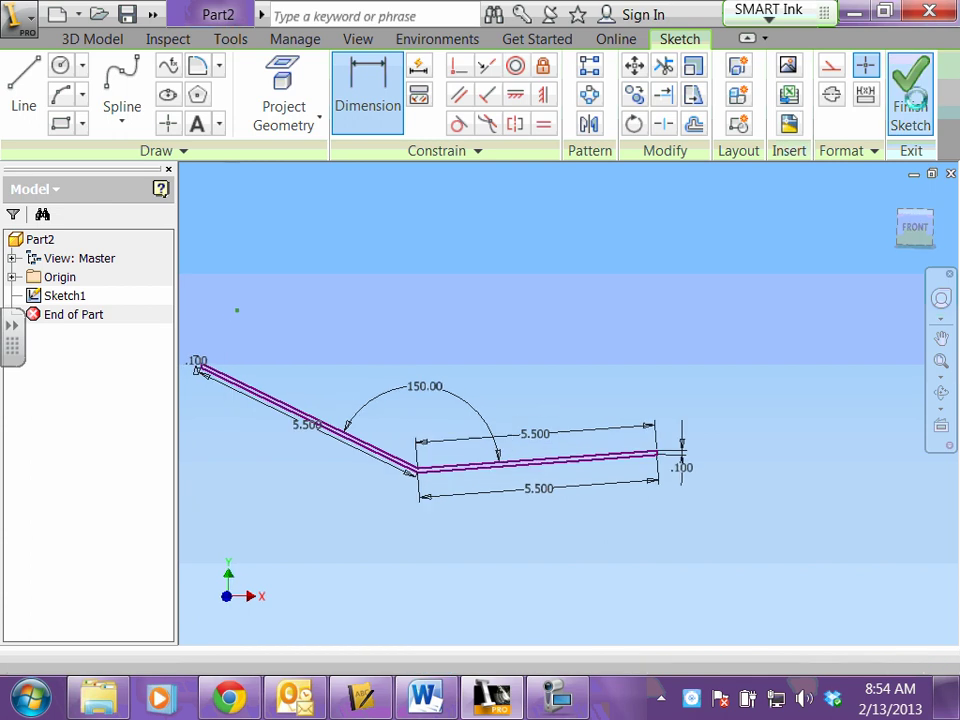
pyautogui.click(941, 338)
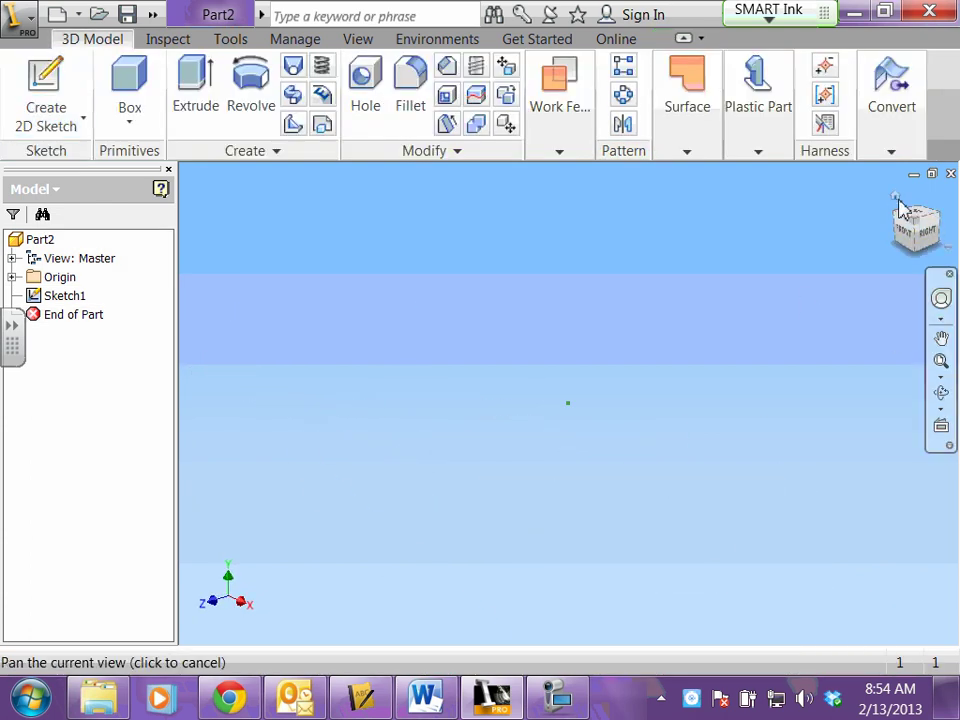
pyautogui.moveTo(860, 368); pyautogui.dragTo(685, 173)
pyautogui.press('Escape')
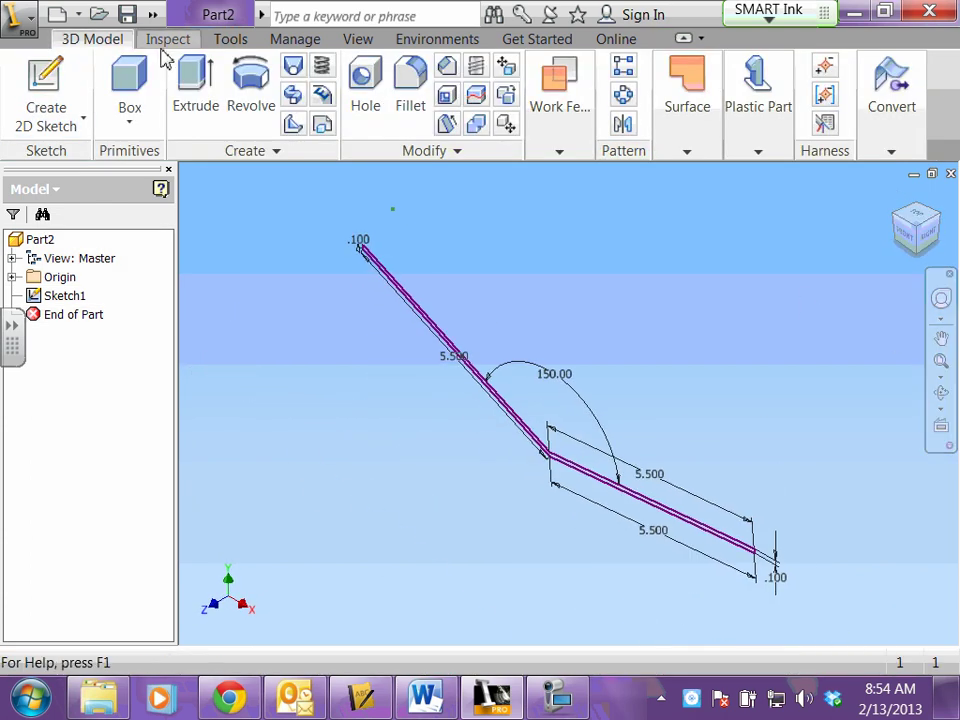
# Step: Extrude the bent strip profile 8.5 in as a solid
pyautogui.click(197, 92)
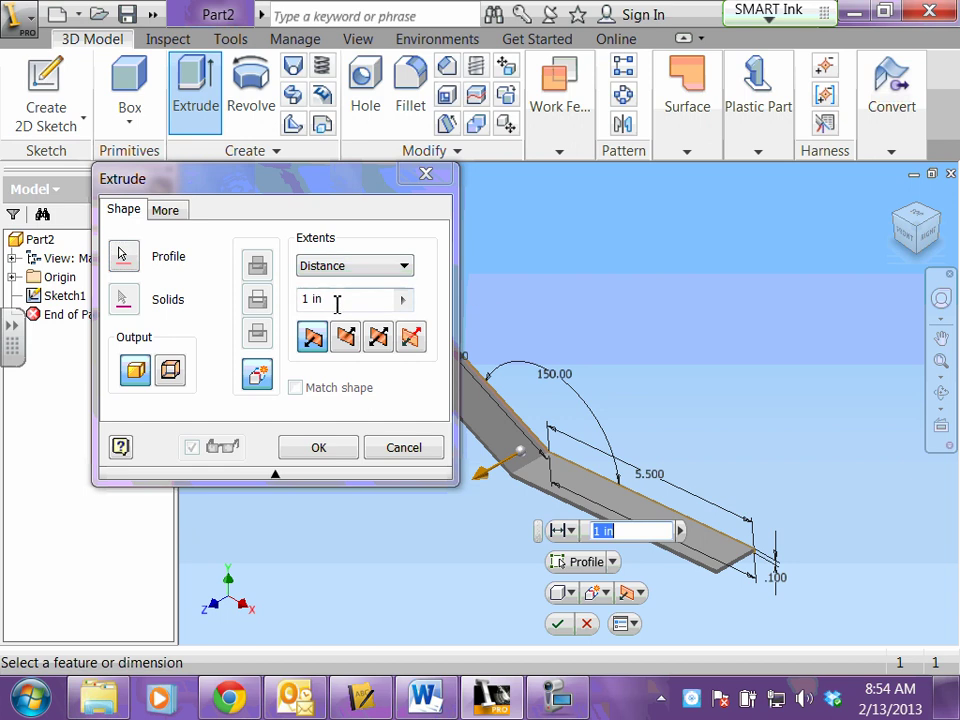
pyautogui.doubleClick(303, 301)
pyautogui.write('8.')
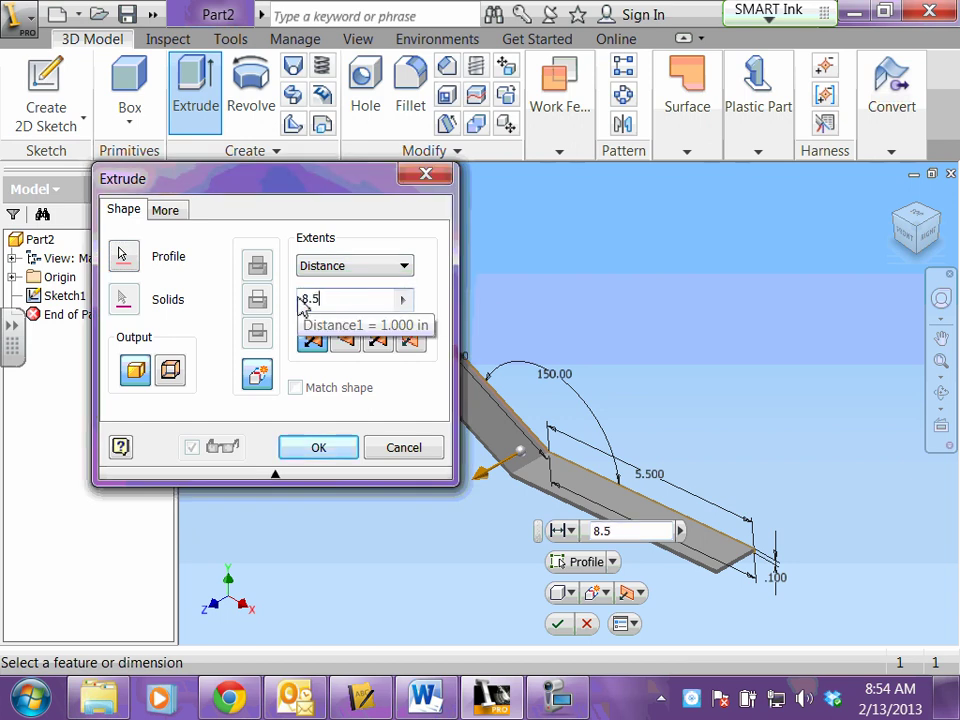
pyautogui.write('5')
pyautogui.click(324, 452)
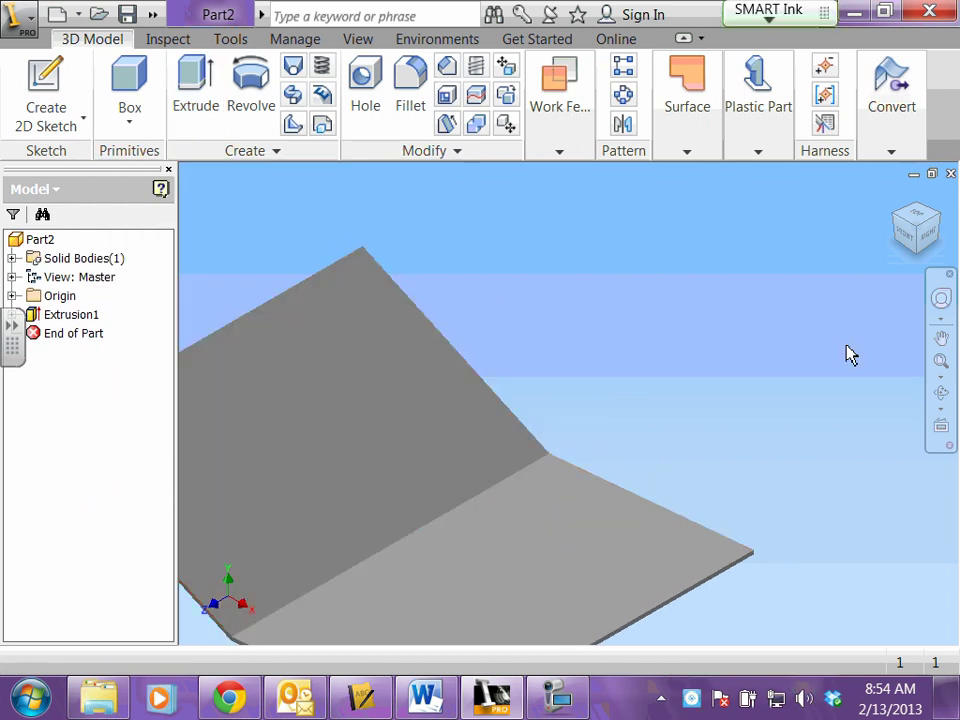
pyautogui.click(905, 243)
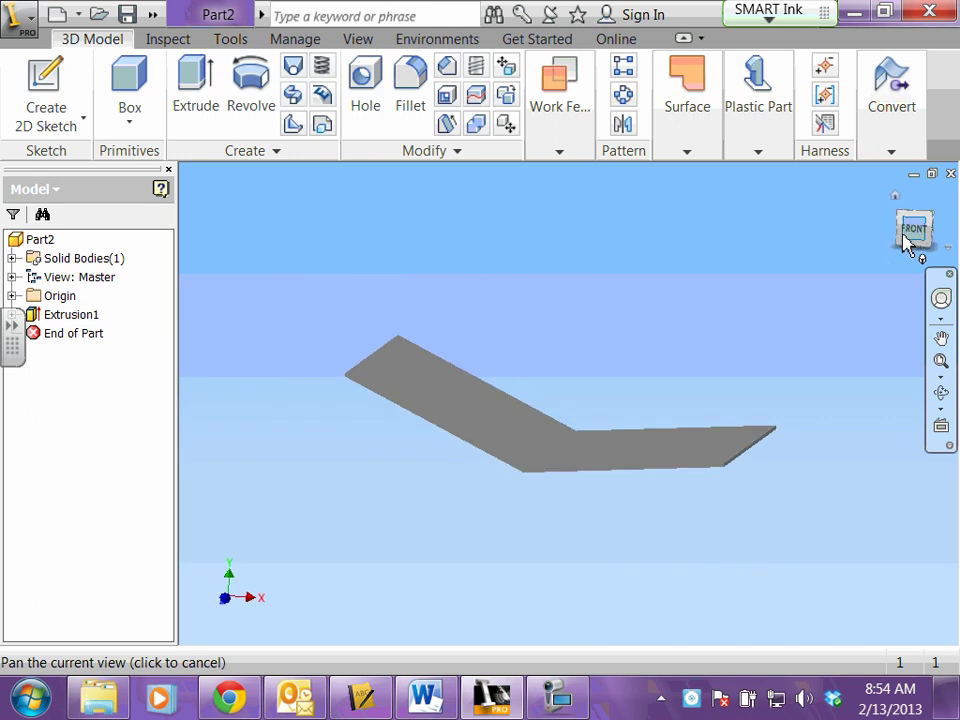
# Step: Start a new 2D sketch on the upper face of the plate's right arm
pyautogui.click(920, 213)
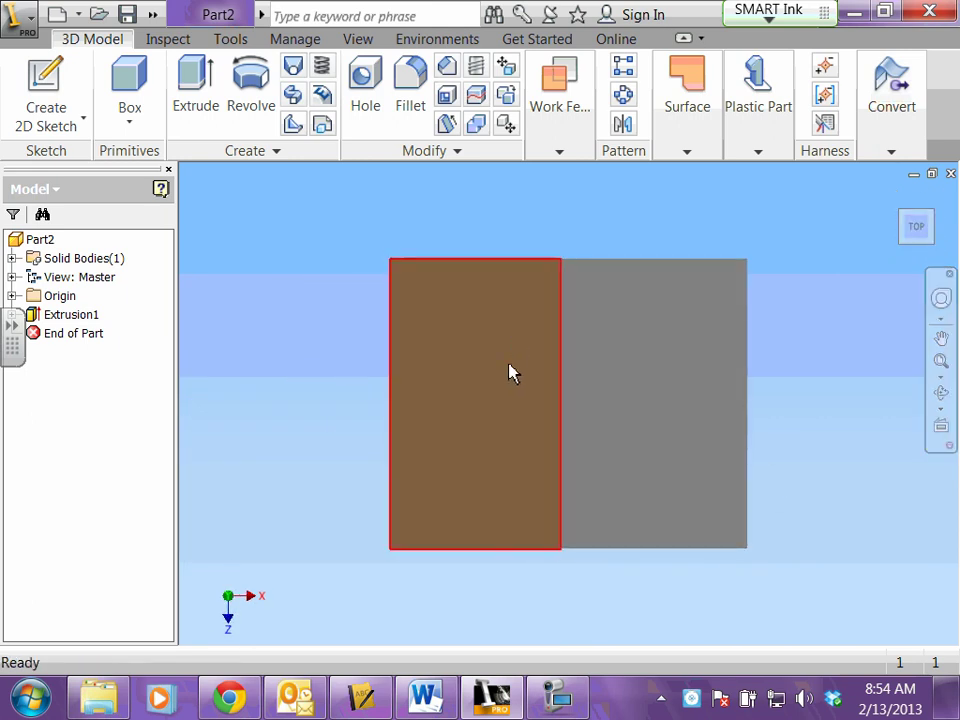
pyautogui.click(903, 194)
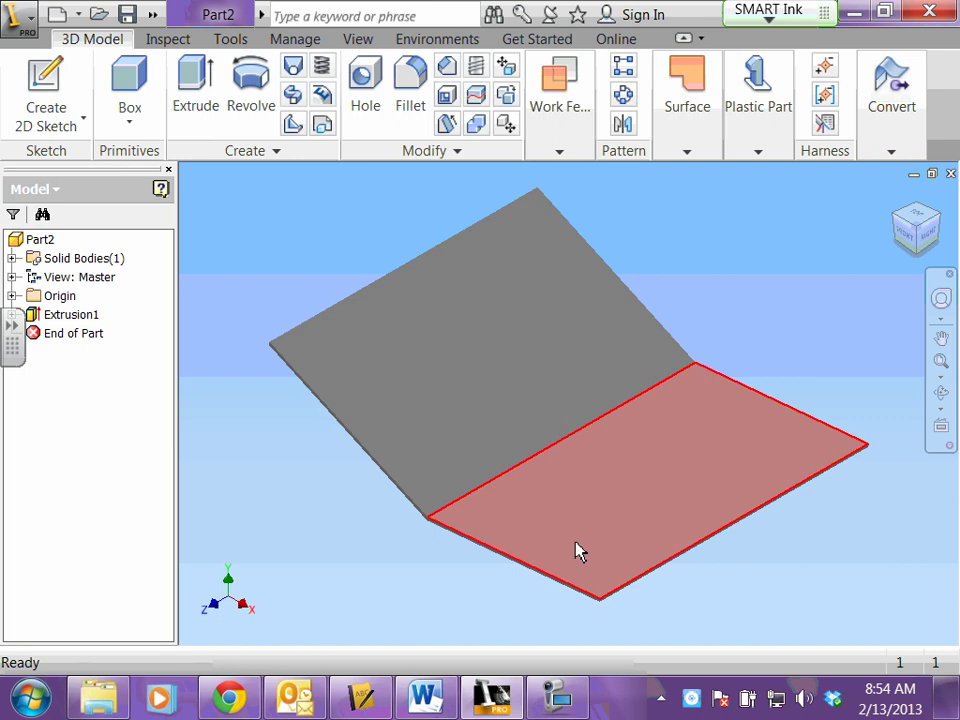
pyautogui.click(46, 88)
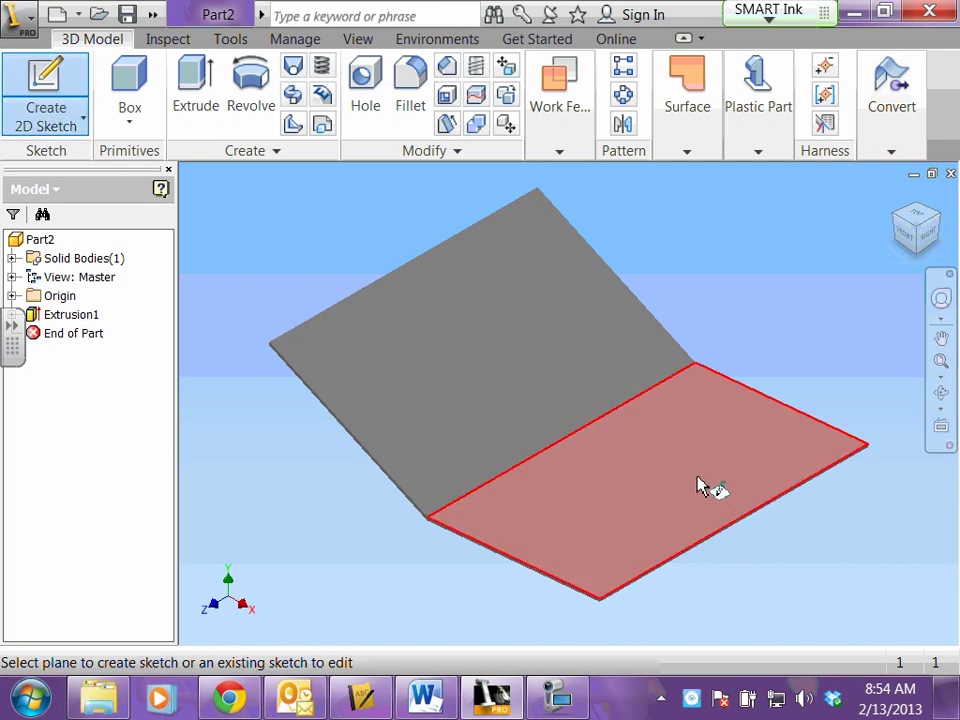
pyautogui.click(700, 485)
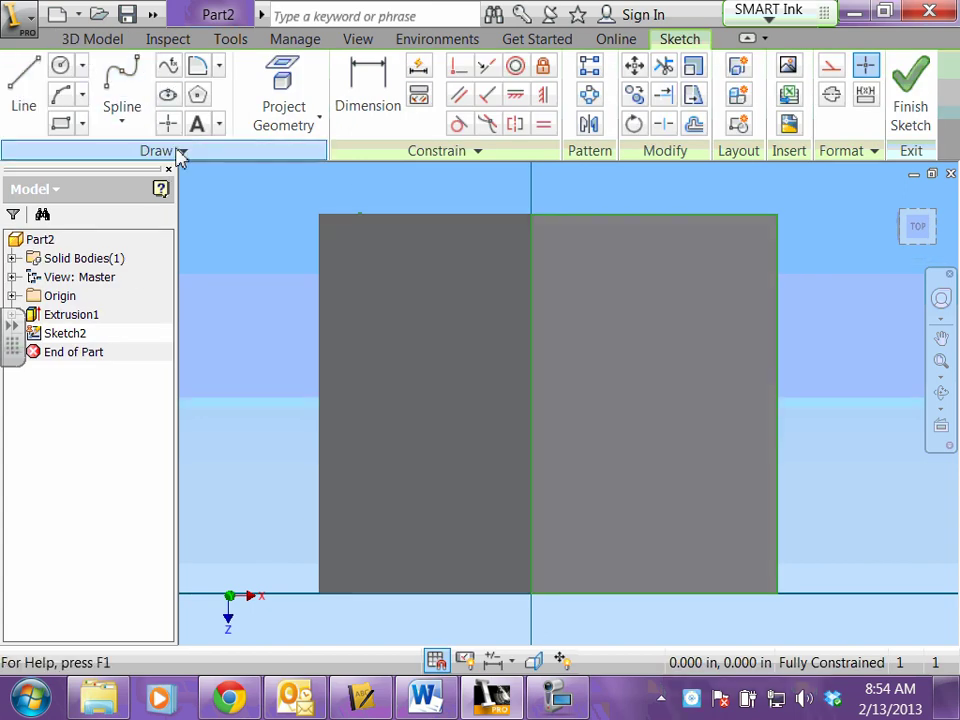
# Step: Draw three center-point circles in a vertical snowman row, each touching the previous one and growing larger downward, and finish the sketch
pyautogui.click(60, 67)
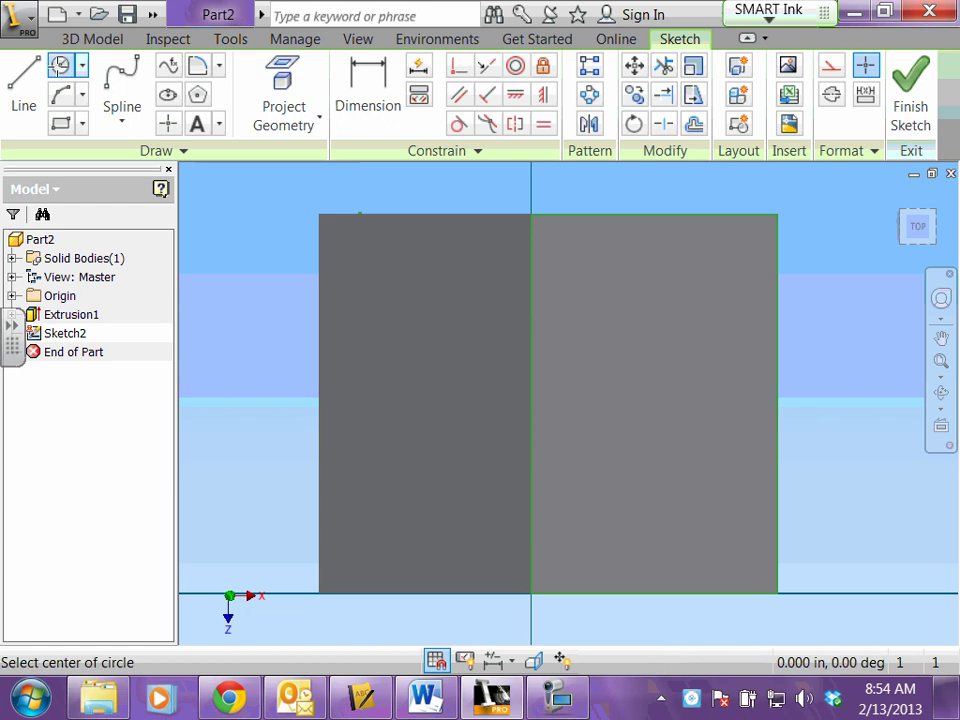
pyautogui.click(627, 270)
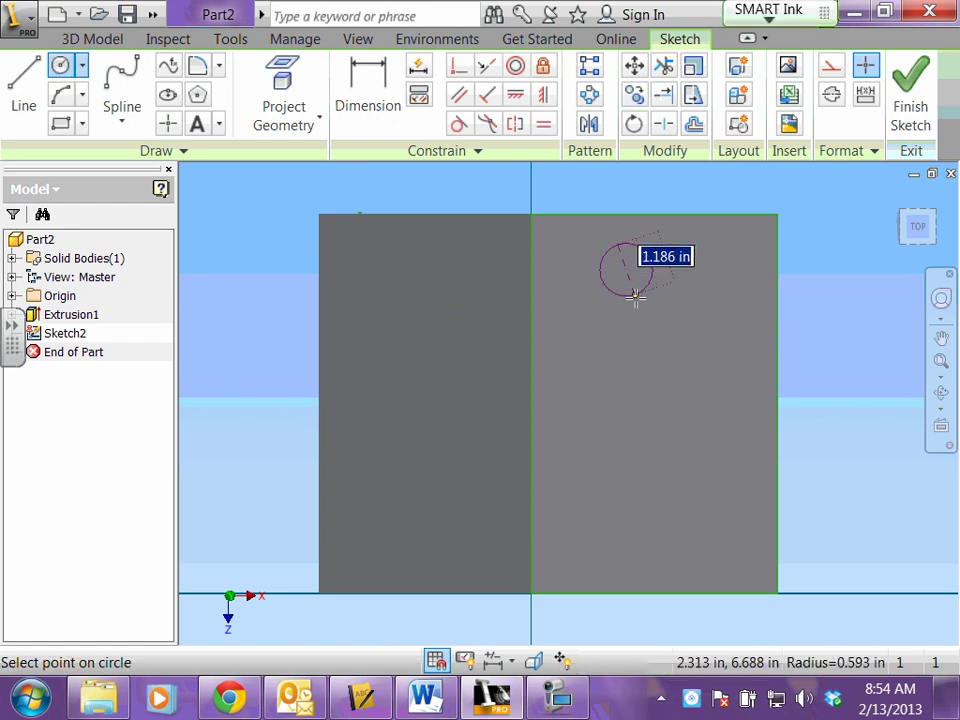
pyautogui.click(636, 297)
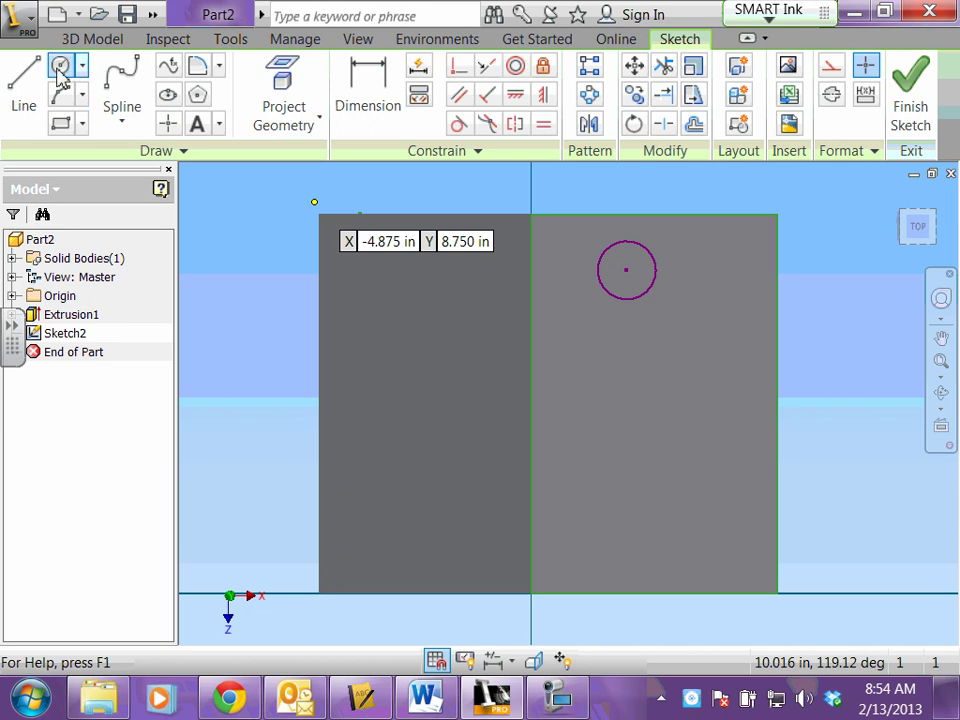
pyautogui.click(627, 353)
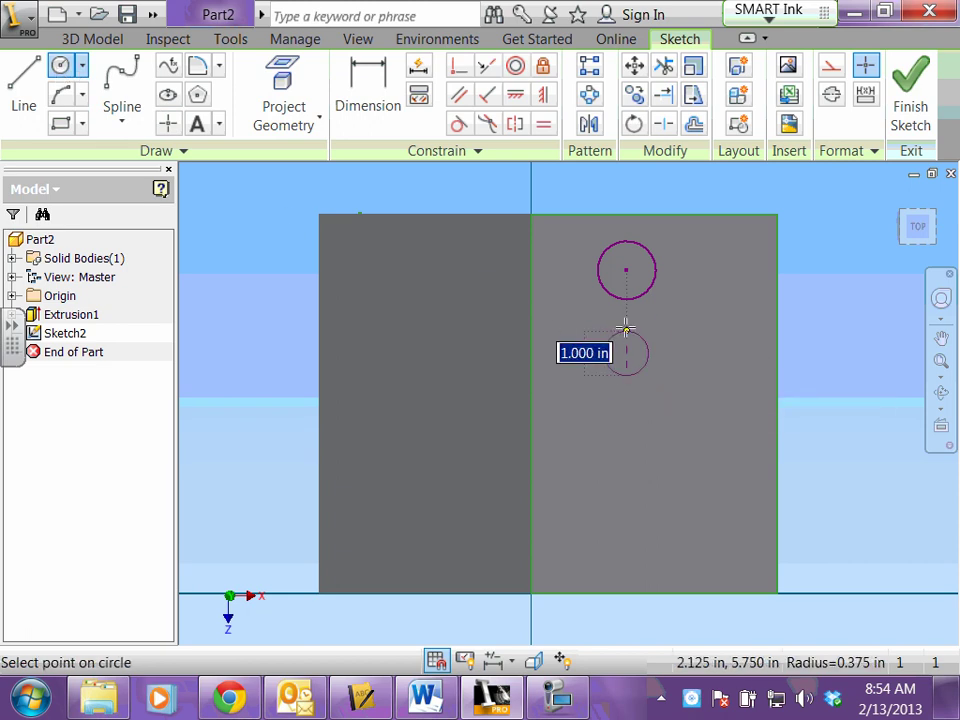
pyautogui.click(624, 298)
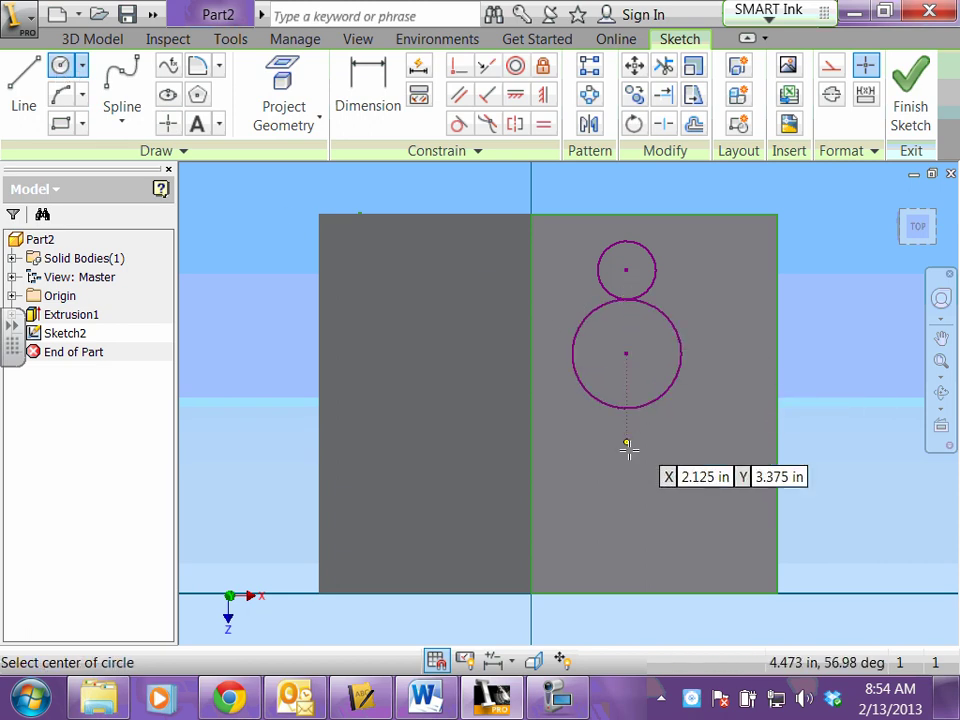
pyautogui.click(627, 471)
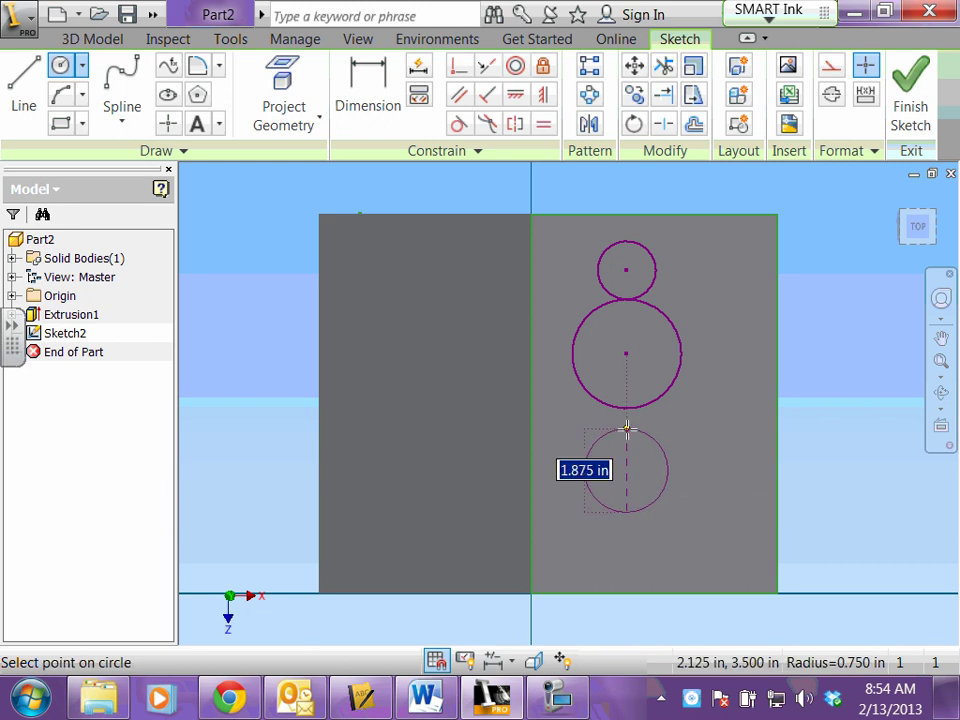
pyautogui.click(622, 405)
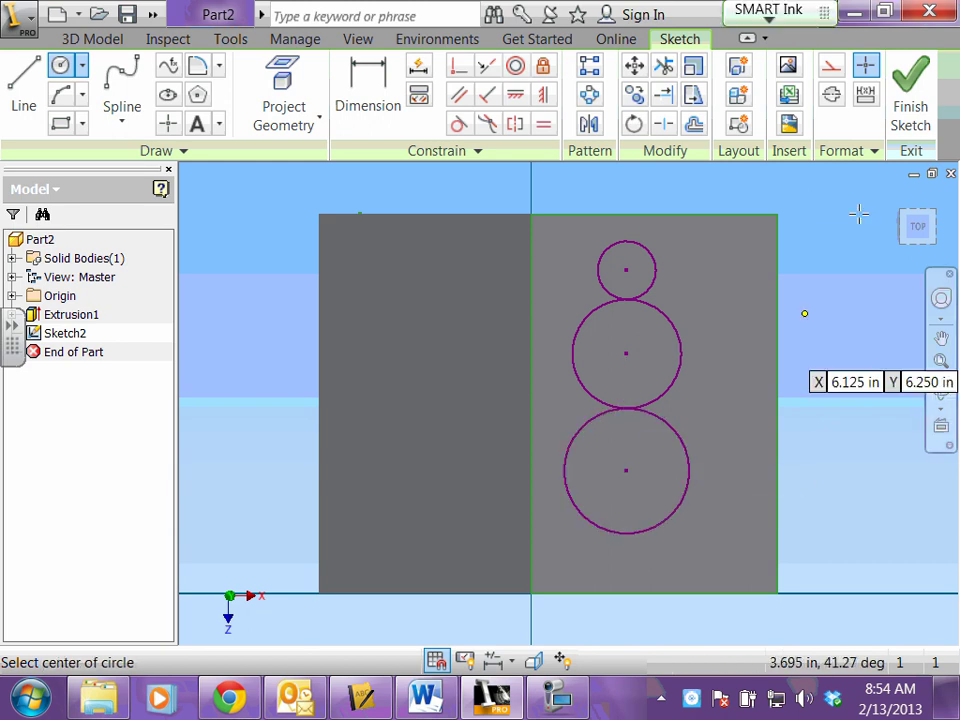
pyautogui.click(910, 100)
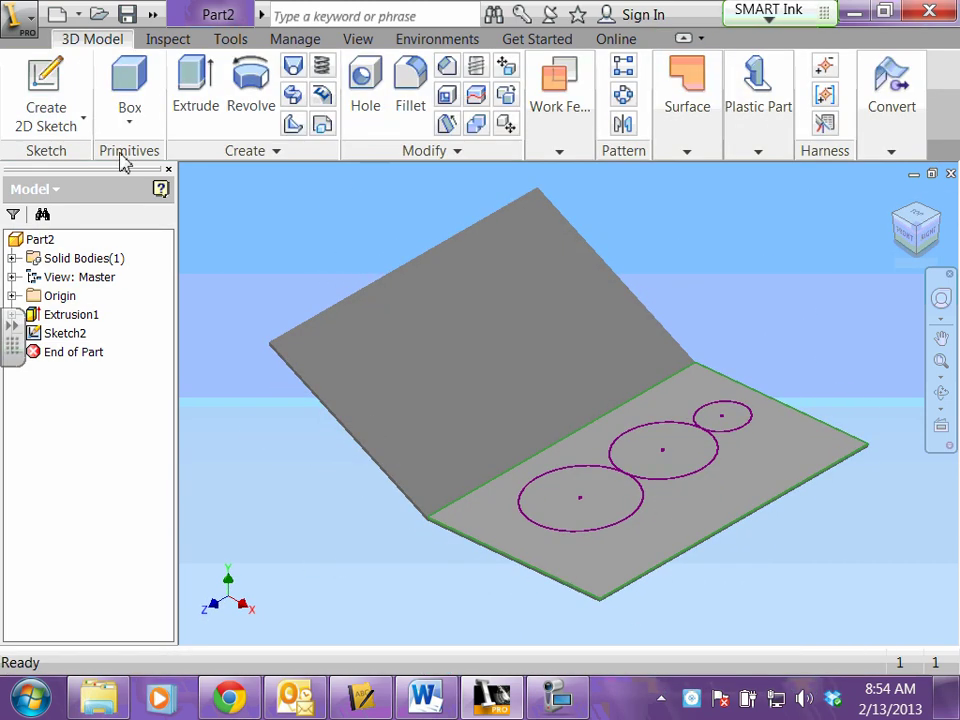
# Step: Extrude all three snowman circles upward 0.05 in as joined solid discs
pyautogui.click(204, 118)
pyautogui.click(600, 503)
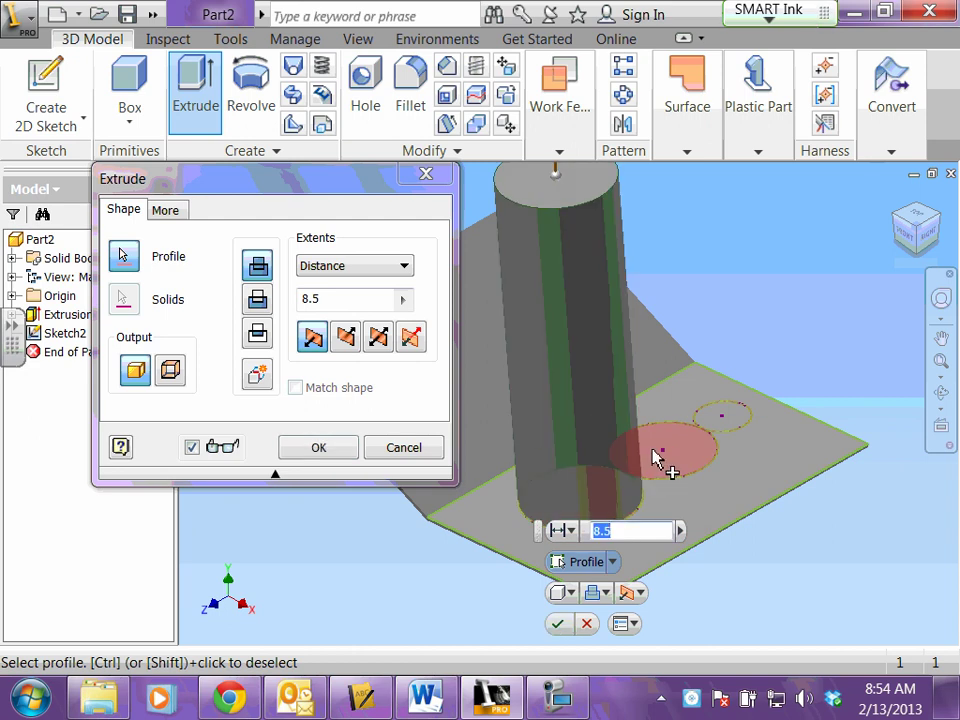
pyautogui.click(658, 455)
pyautogui.click(730, 420)
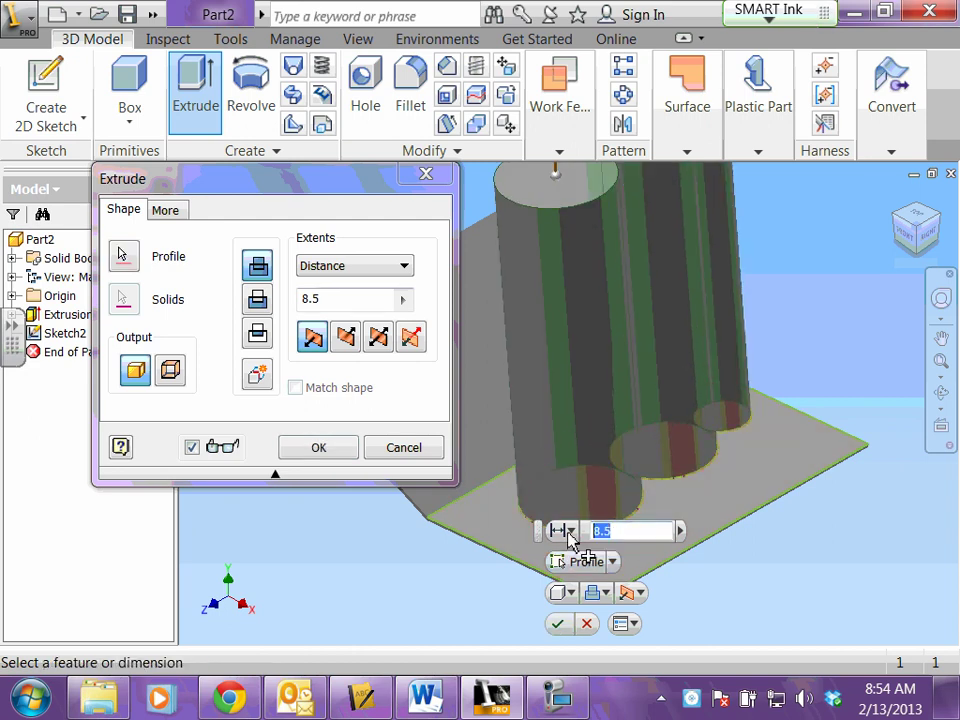
pyautogui.write('.0')
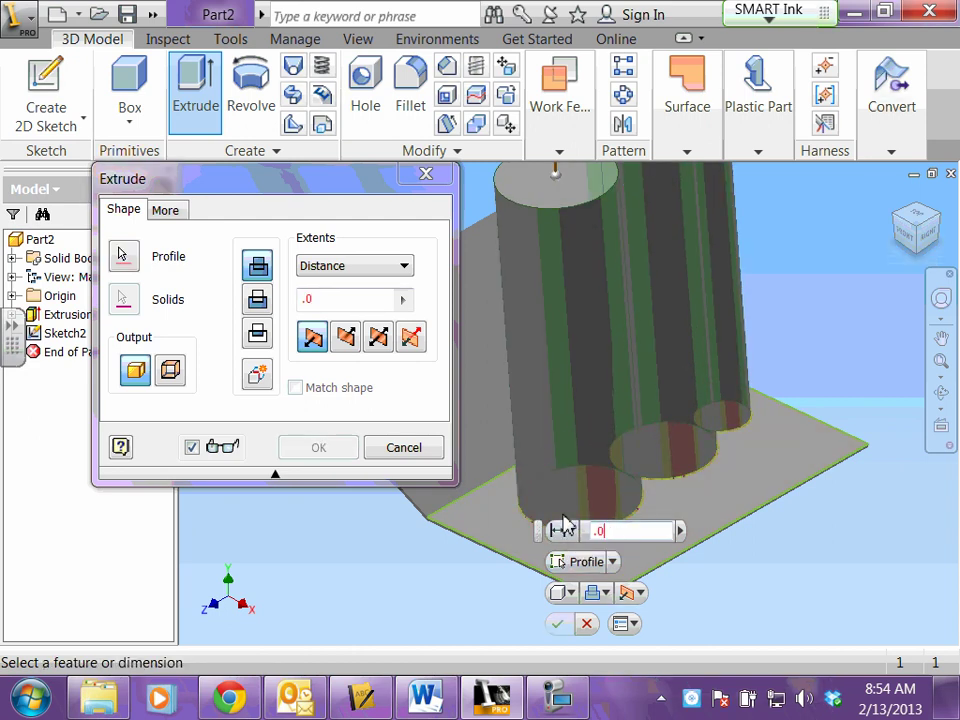
pyautogui.write('2')
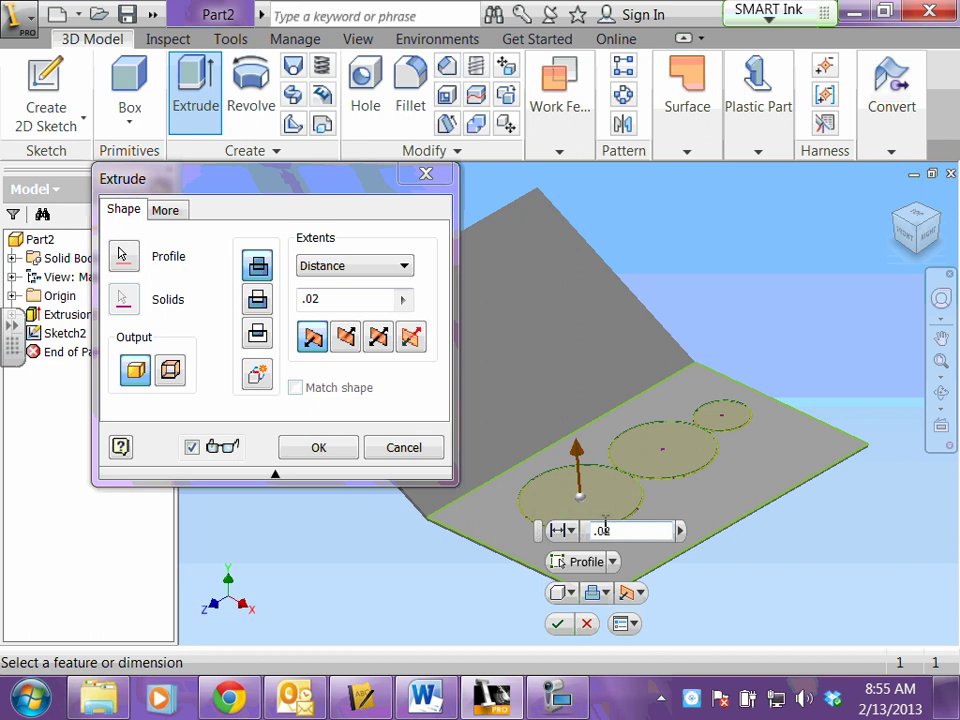
pyautogui.press('BackSpace')
pyautogui.press('BackSpace')
pyautogui.write('05')
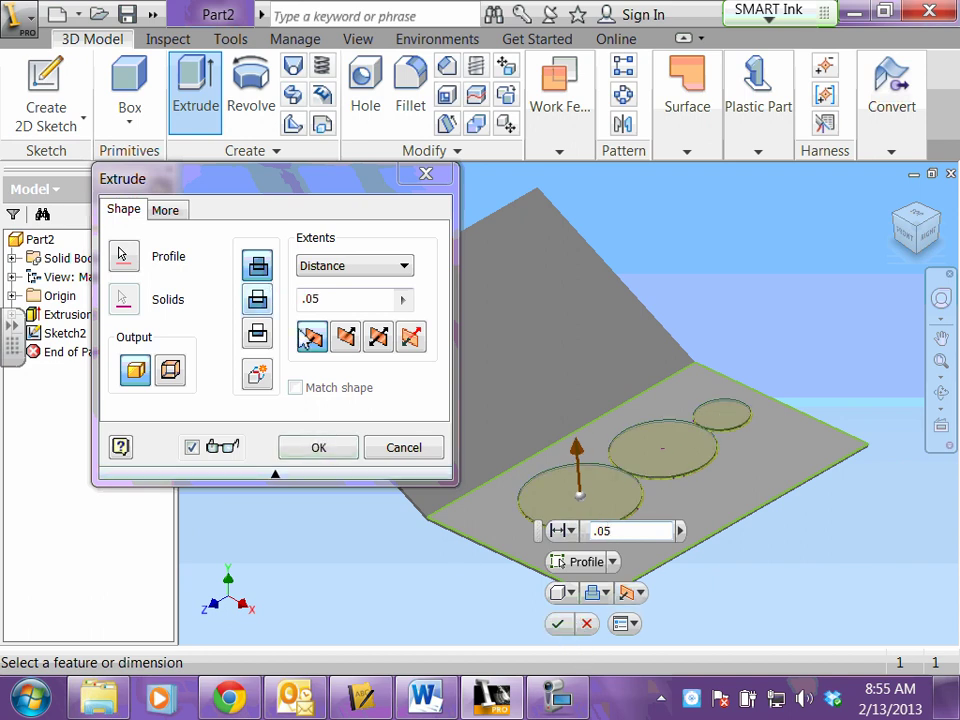
pyautogui.click(558, 623)
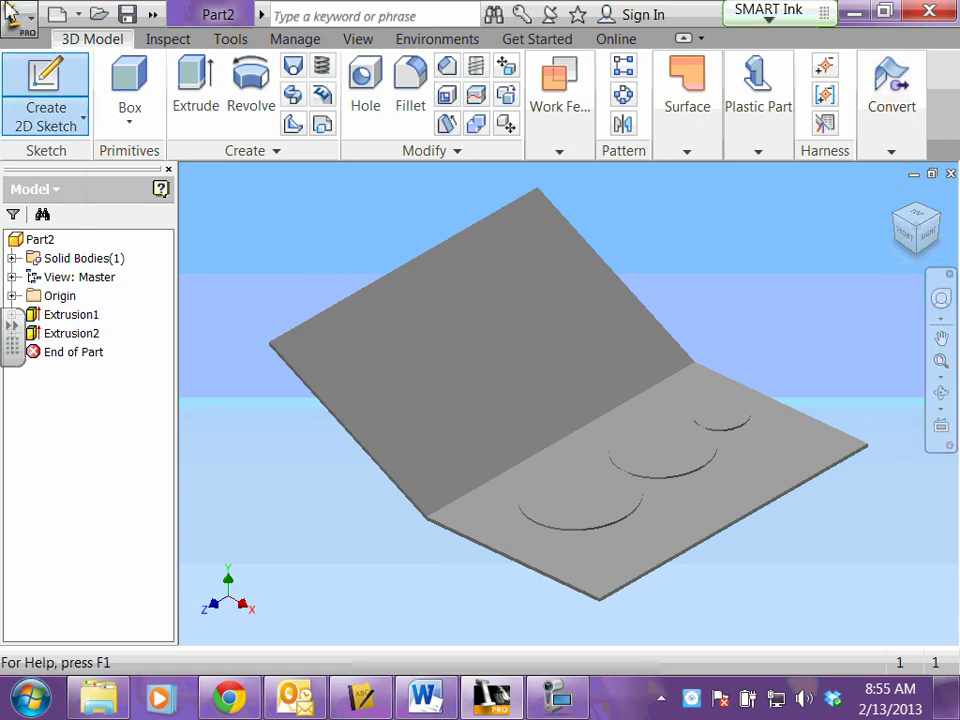
# Step: On the top face of the smallest disc, sketch a smile-shaped three-point arc about 0.44 in wide below the disc's center
pyautogui.click(44, 80)
pyautogui.click(727, 425)
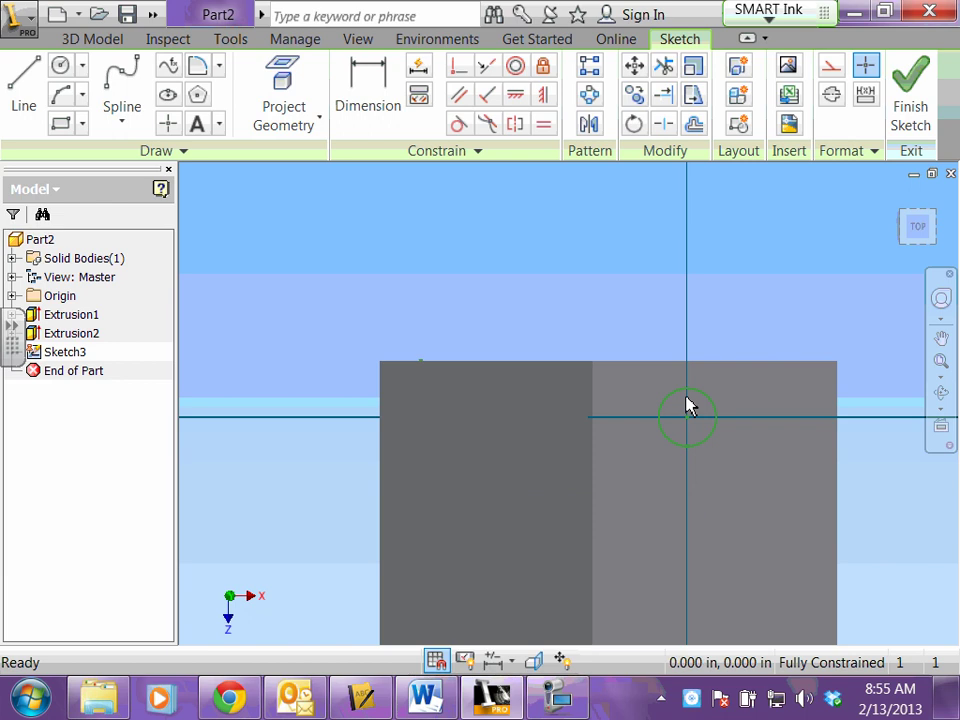
pyautogui.click(61, 94)
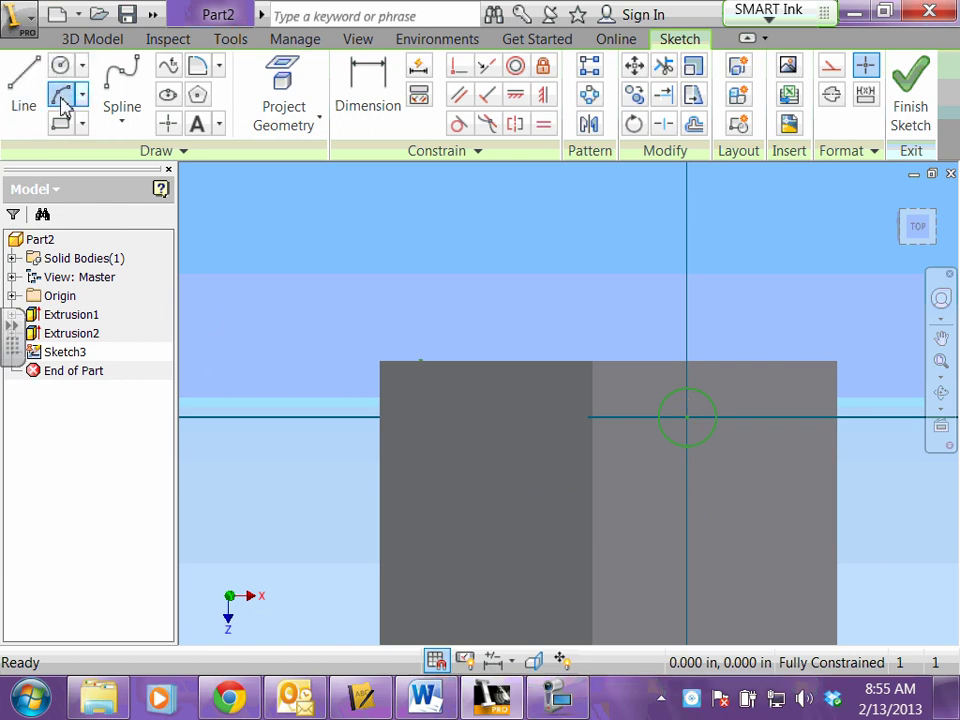
pyautogui.click(681, 427)
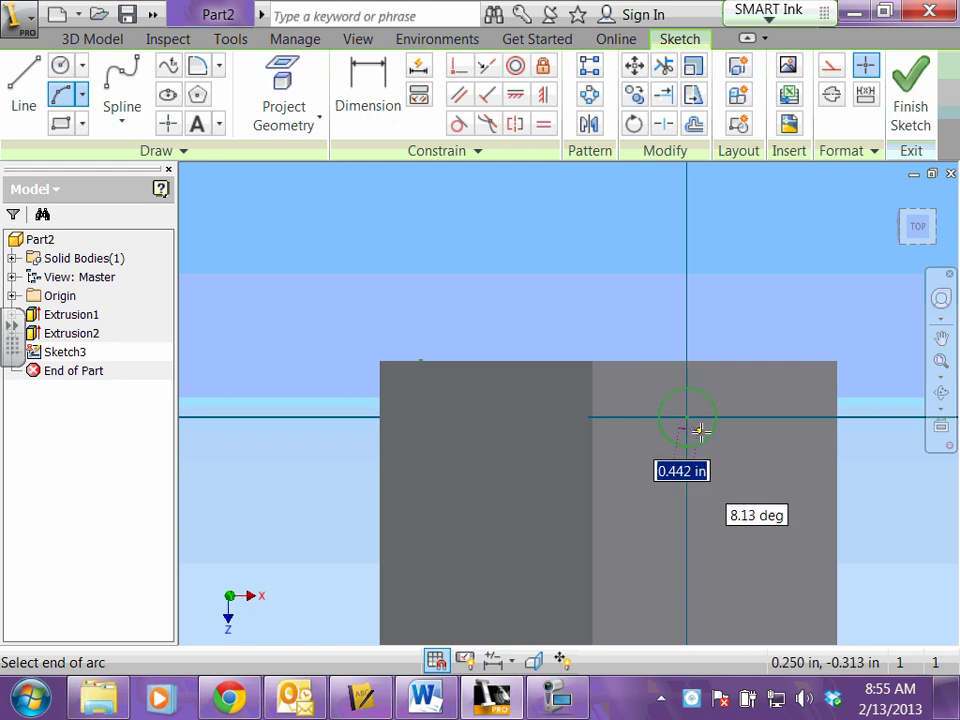
pyautogui.scroll(5, 699, 430)
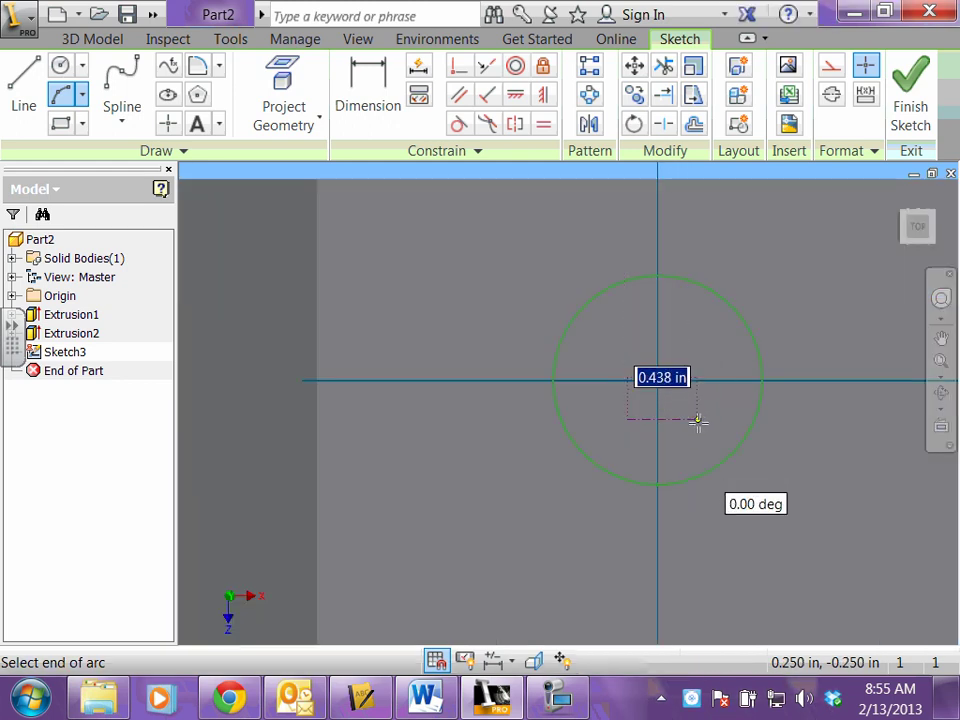
pyautogui.click(697, 420)
pyautogui.click(675, 450)
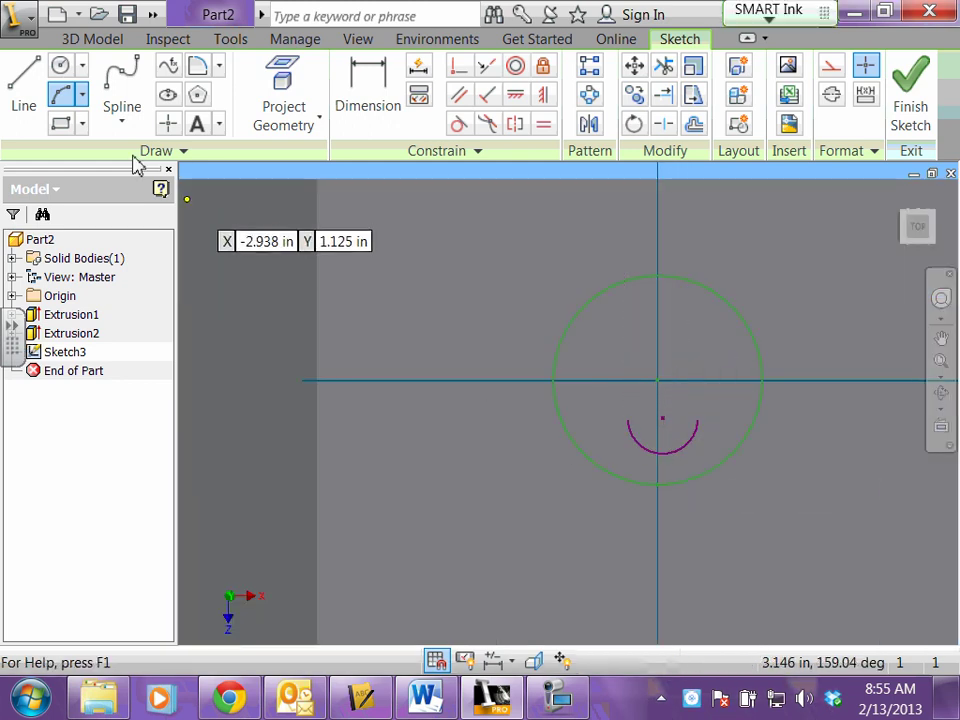
# Step: Close the mouth shape with a straight line between the arc's two endpoints
pyautogui.click(20, 85)
pyautogui.click(628, 420)
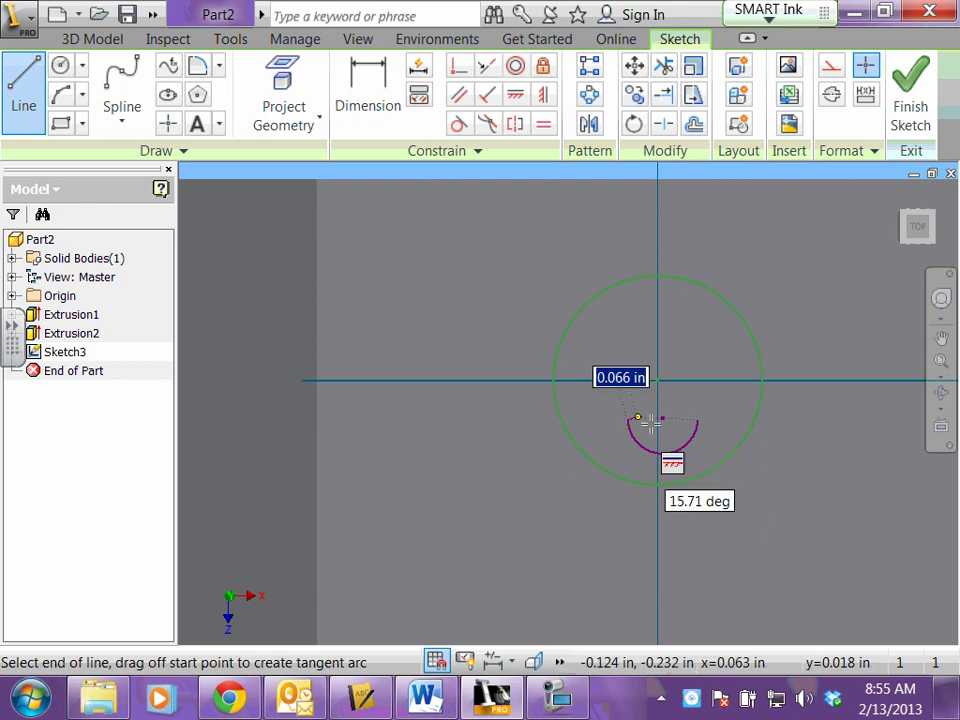
pyautogui.click(698, 420)
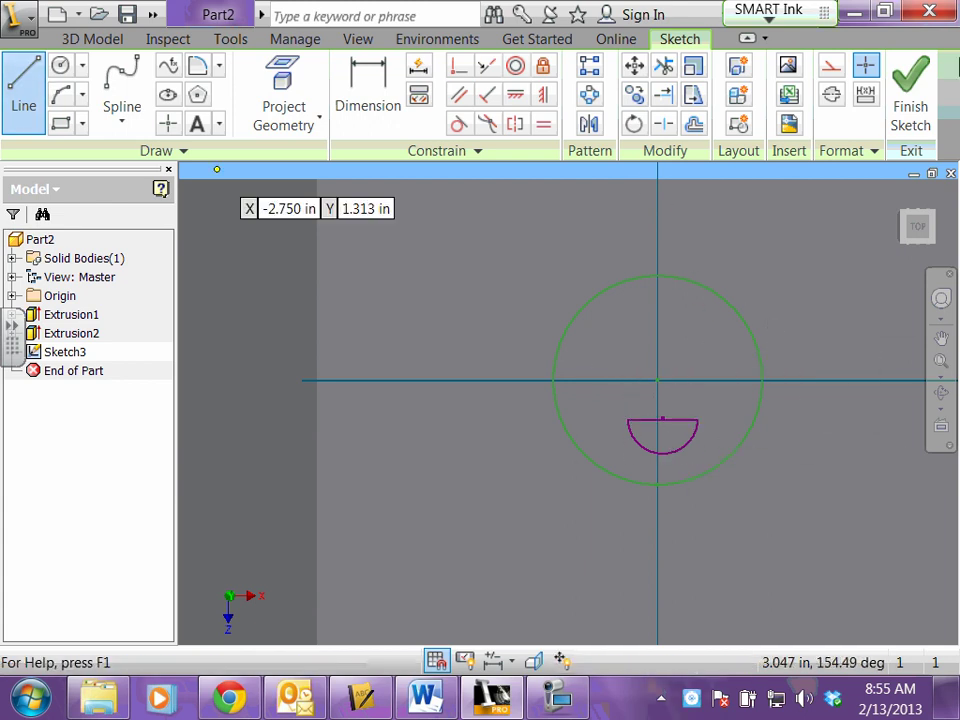
# Step: Draw two level eye circles about 0.125 in in diameter above the mouth and finish the sketch
pyautogui.click(62, 65)
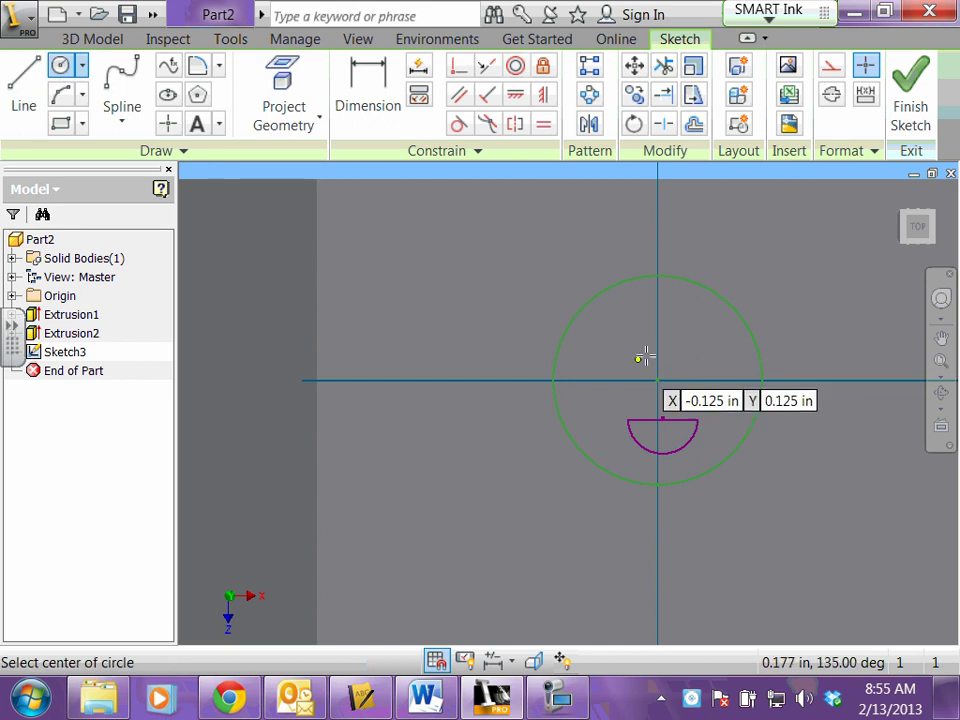
pyautogui.click(627, 330)
pyautogui.click(629, 343)
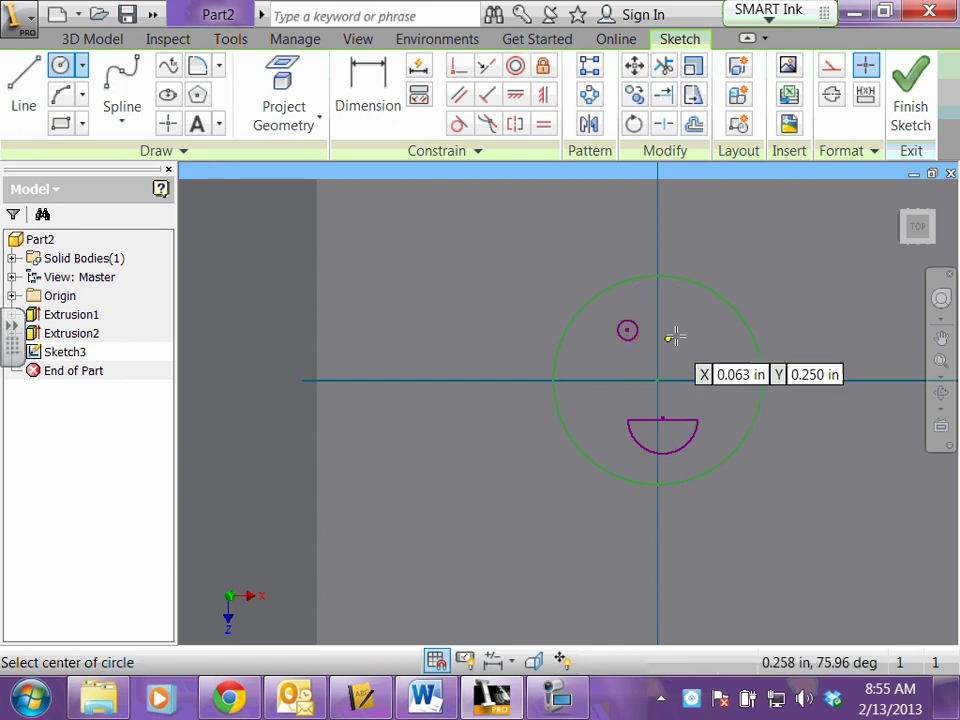
pyautogui.click(697, 331)
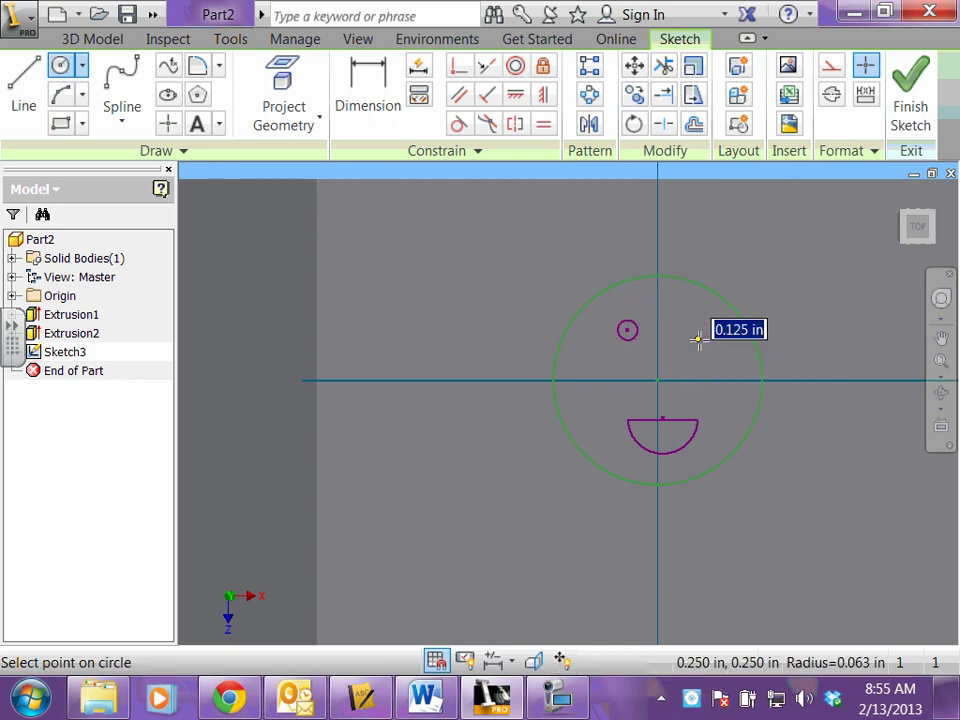
pyautogui.click(698, 337)
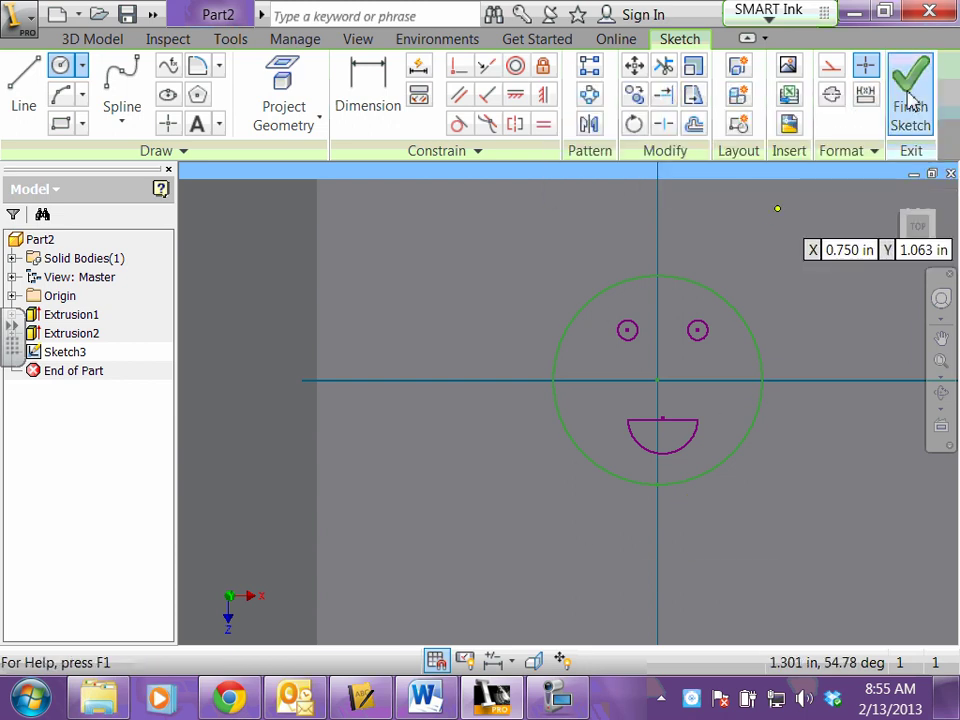
pyautogui.click(910, 100)
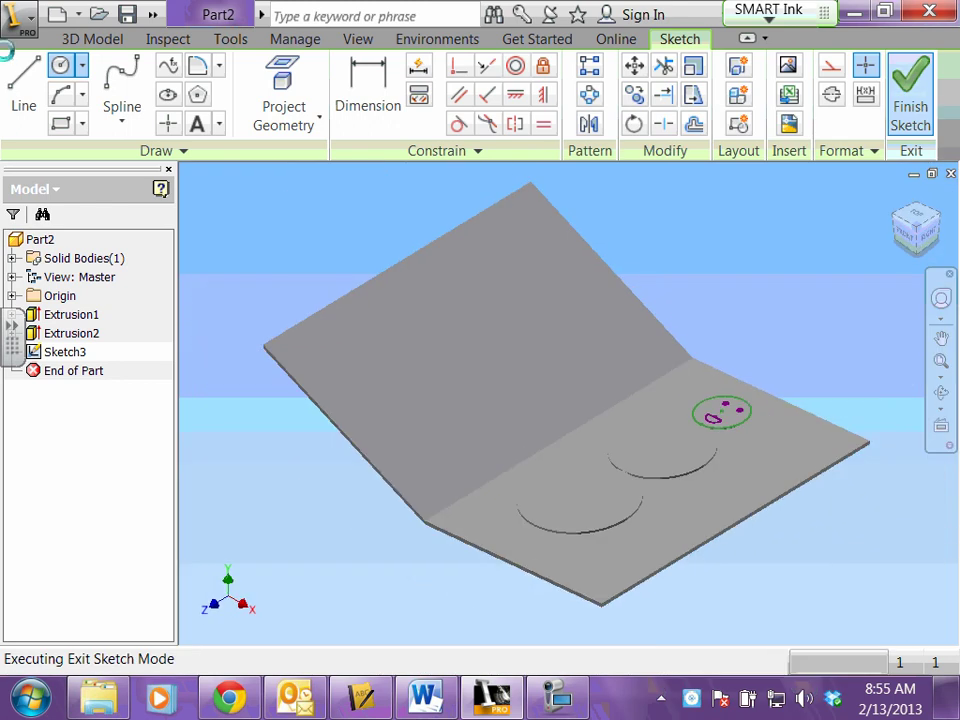
# Step: Extrude the two eye circles and the mouth profile 0.05 in upward as a joined solid
pyautogui.click(190, 98)
pyautogui.scroll(-6, 677, 362)
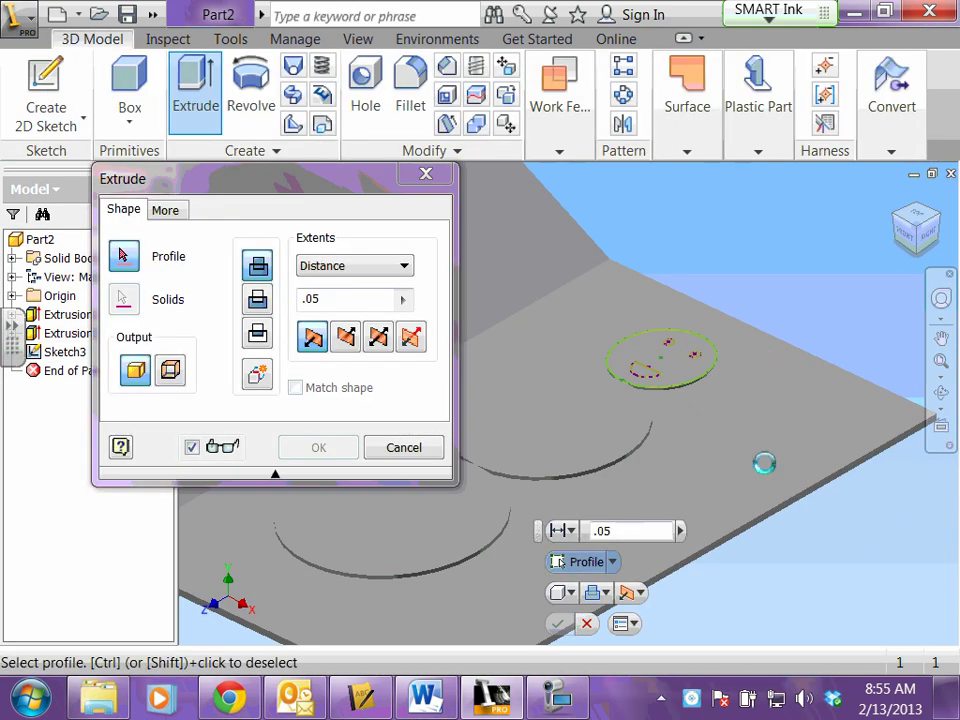
pyautogui.scroll(5, 677, 362)
pyautogui.moveTo(677, 362); pyautogui.dragTo(772, 522, button='middle')
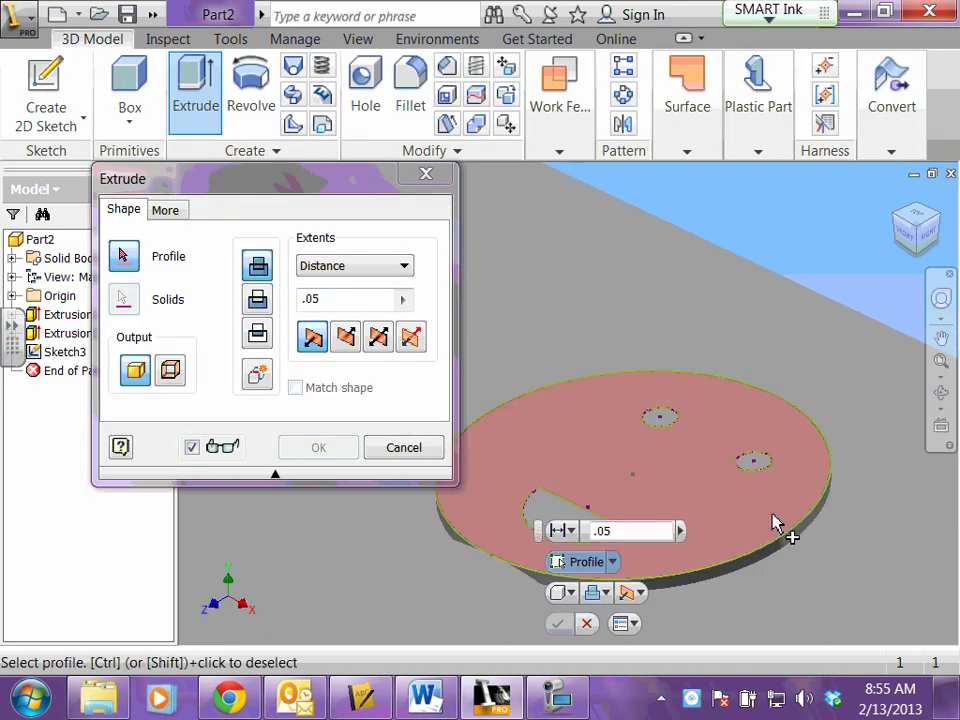
pyautogui.click(668, 420)
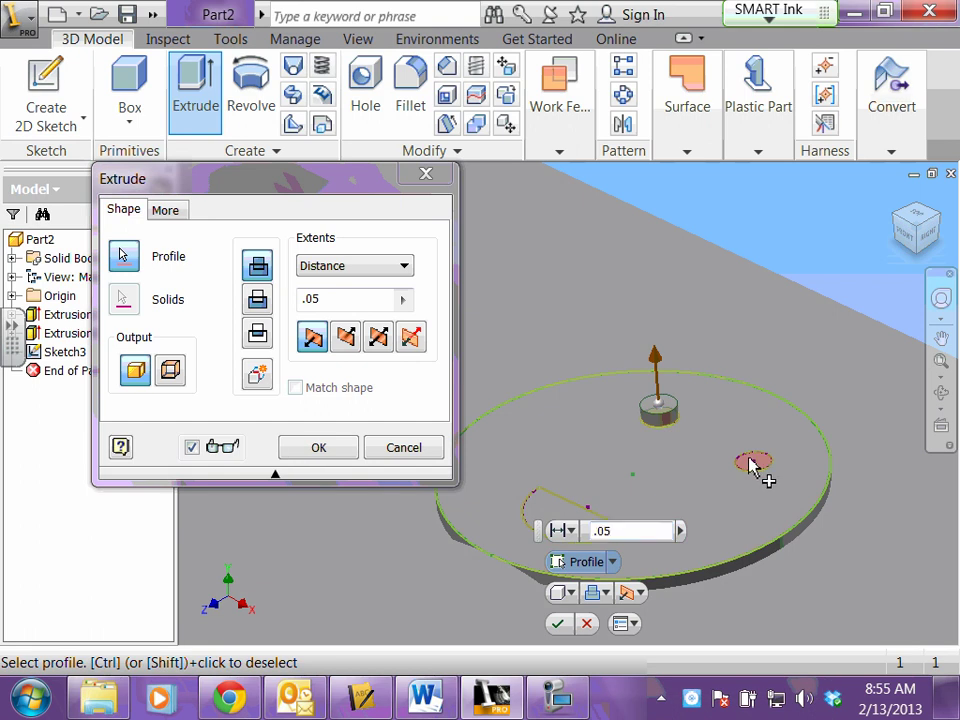
pyautogui.click(752, 464)
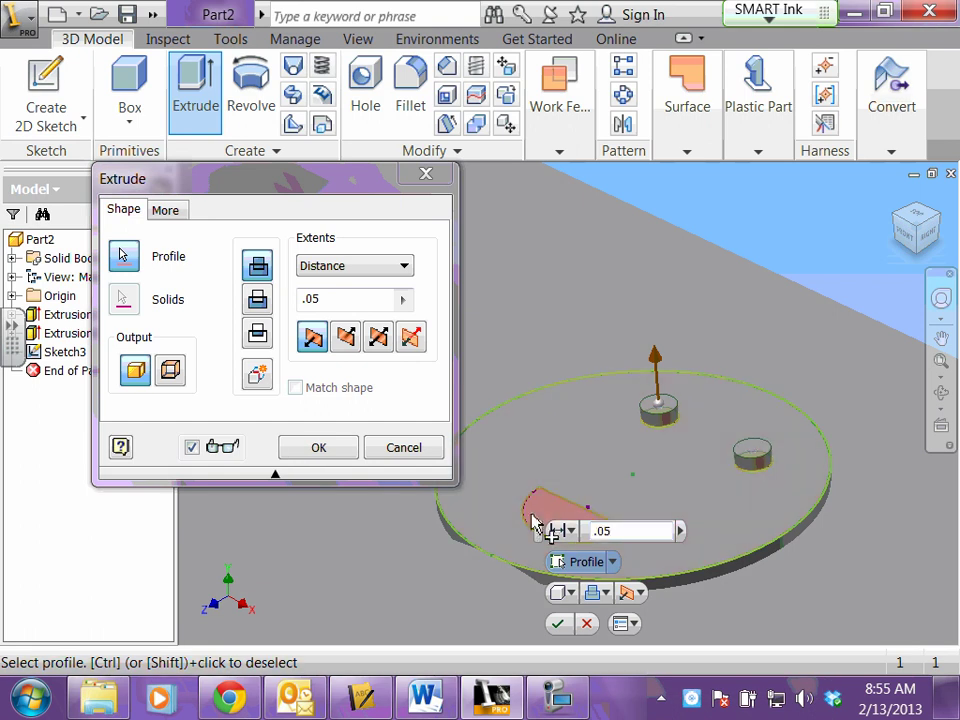
pyautogui.click(559, 627)
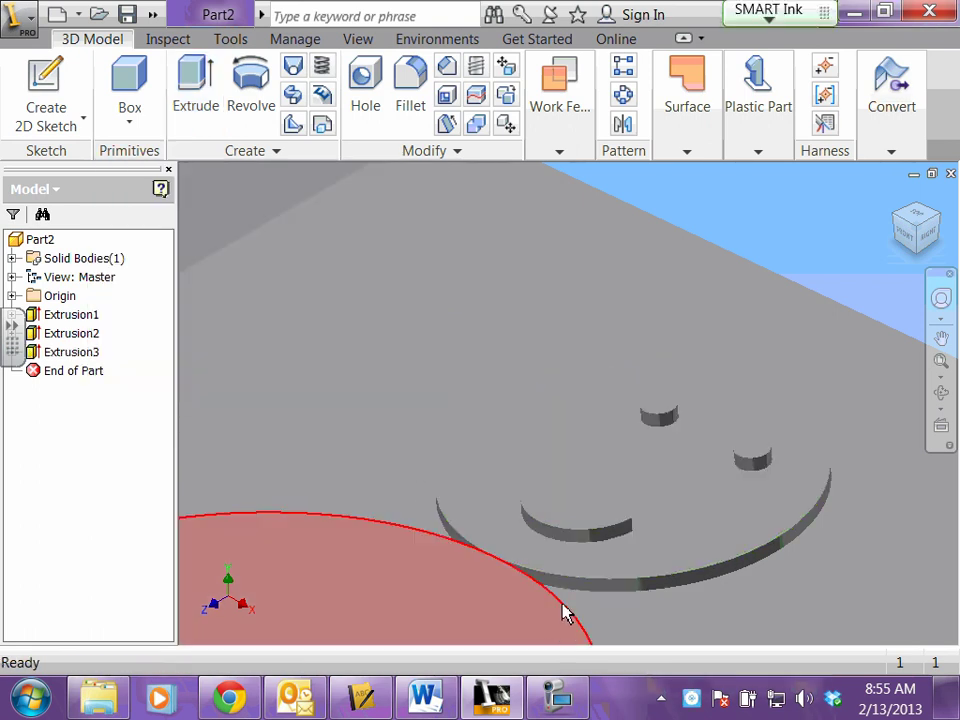
# Step: Set the feature appearance of the eyes-and-mouth extrusion to Chrome - Polished Black
pyautogui.rightClick(70, 360)
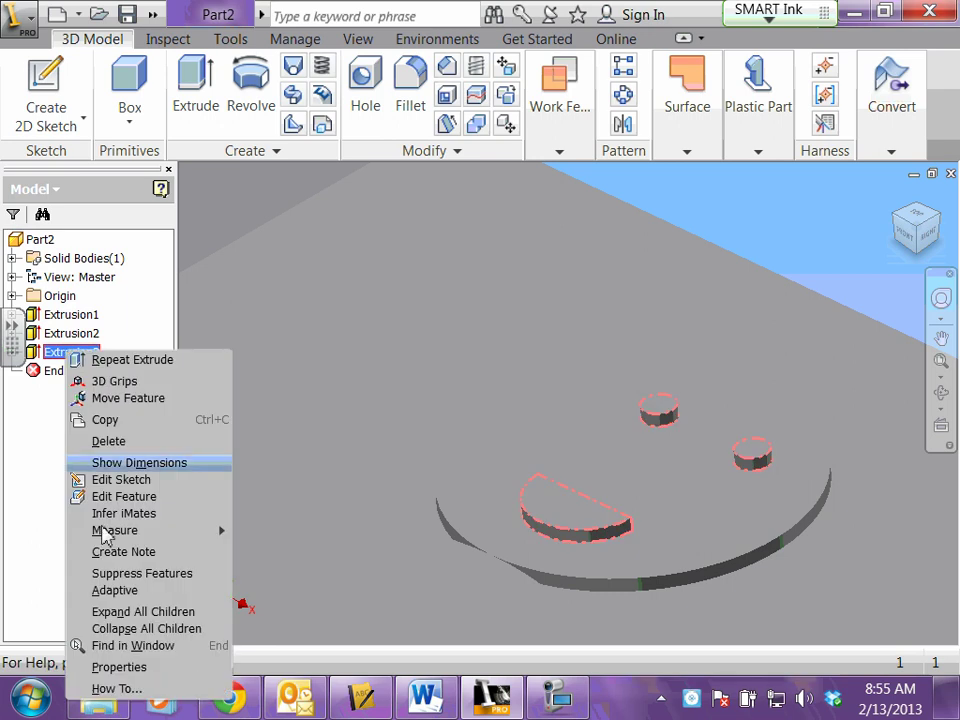
pyautogui.click(150, 666)
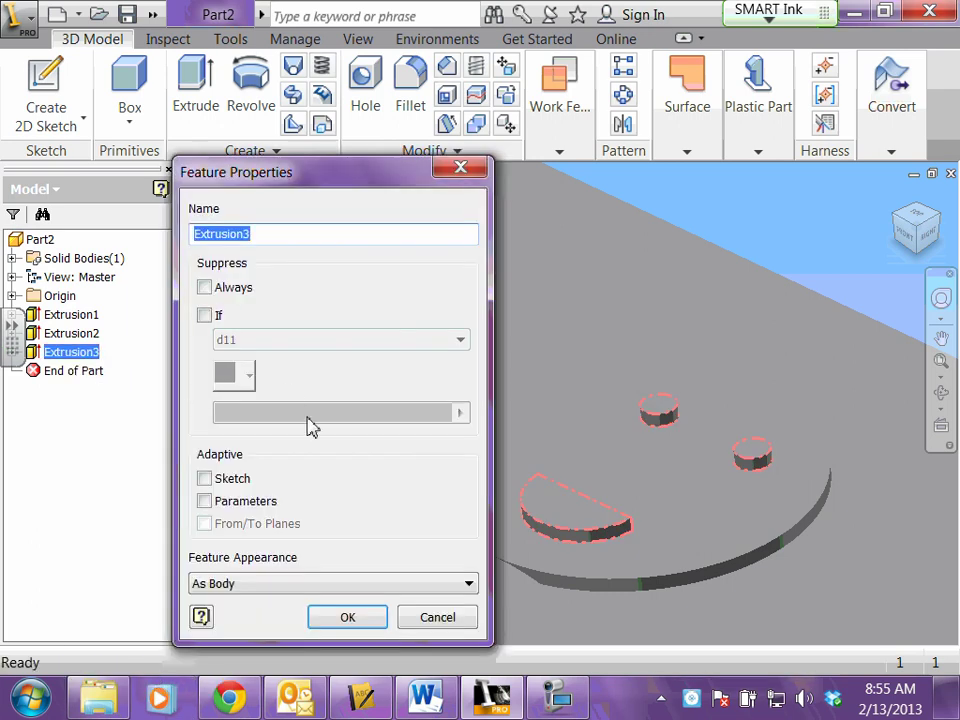
pyautogui.click(436, 586)
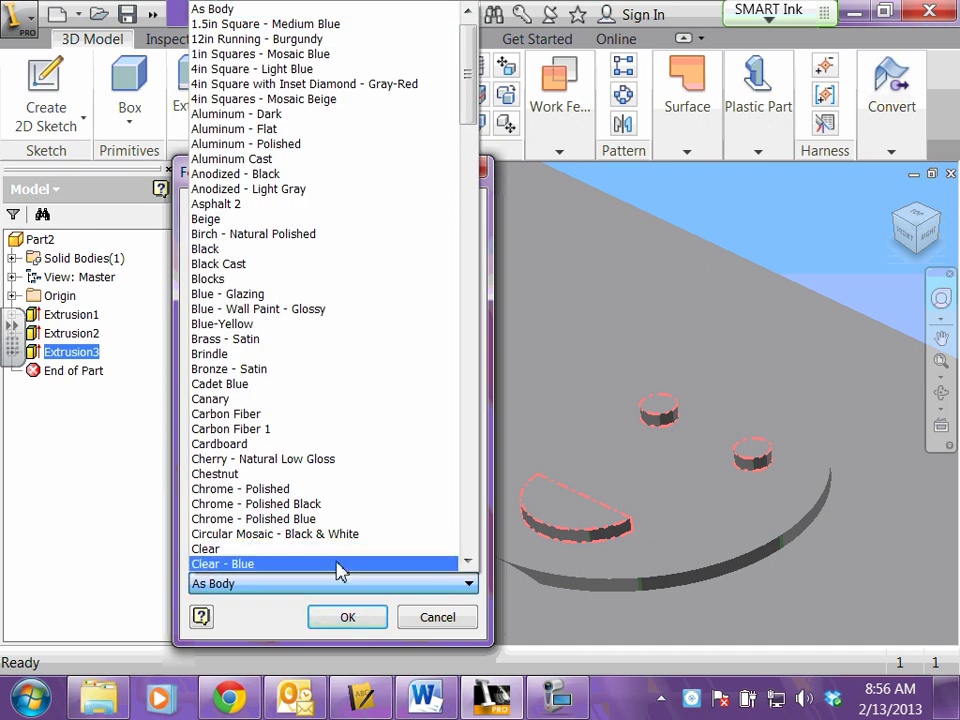
pyautogui.click(332, 504)
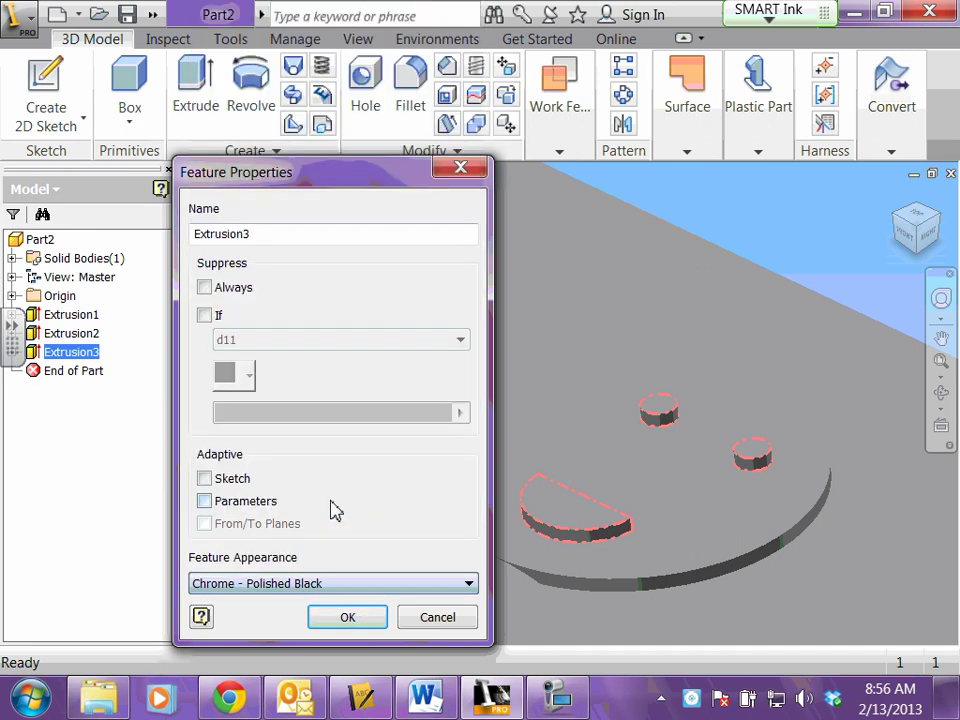
pyautogui.click(347, 617)
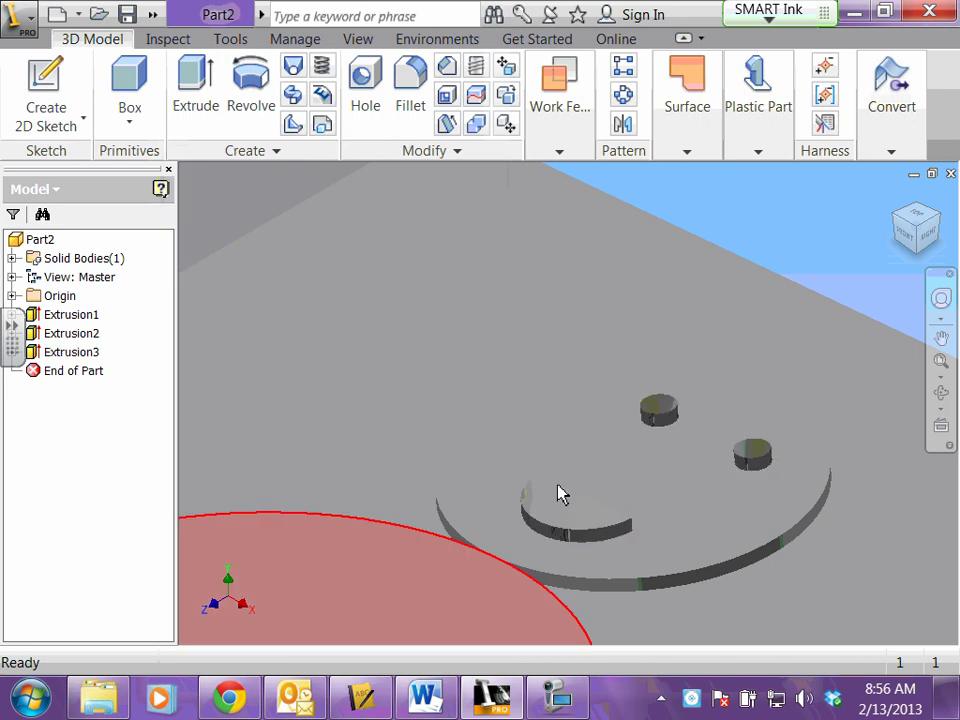
pyautogui.press('F2')
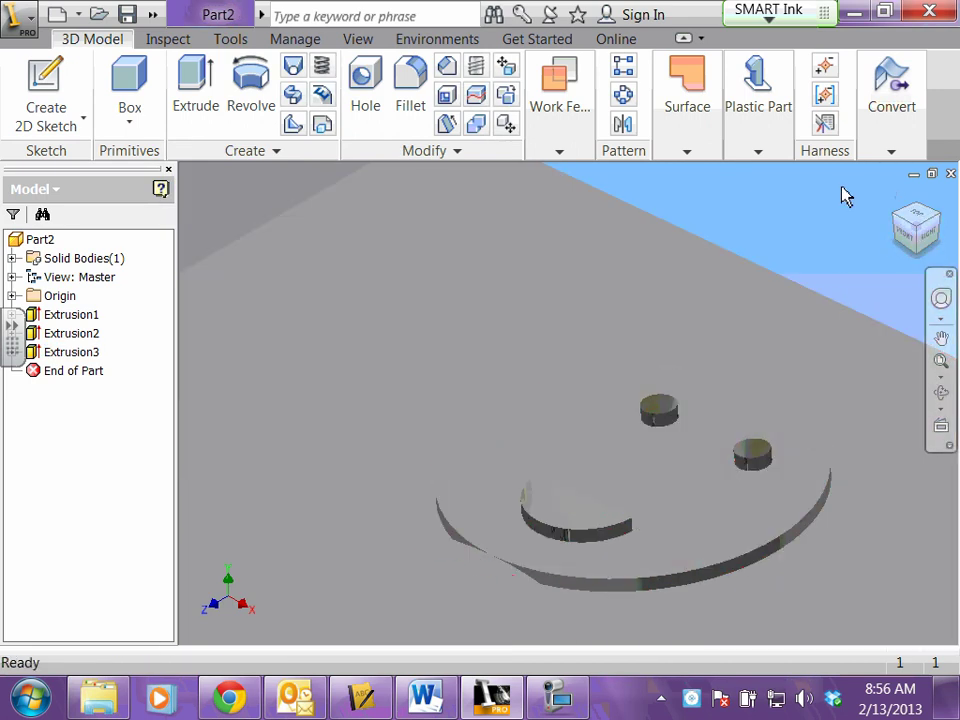
pyautogui.press('F2')
pyautogui.click(896, 198)
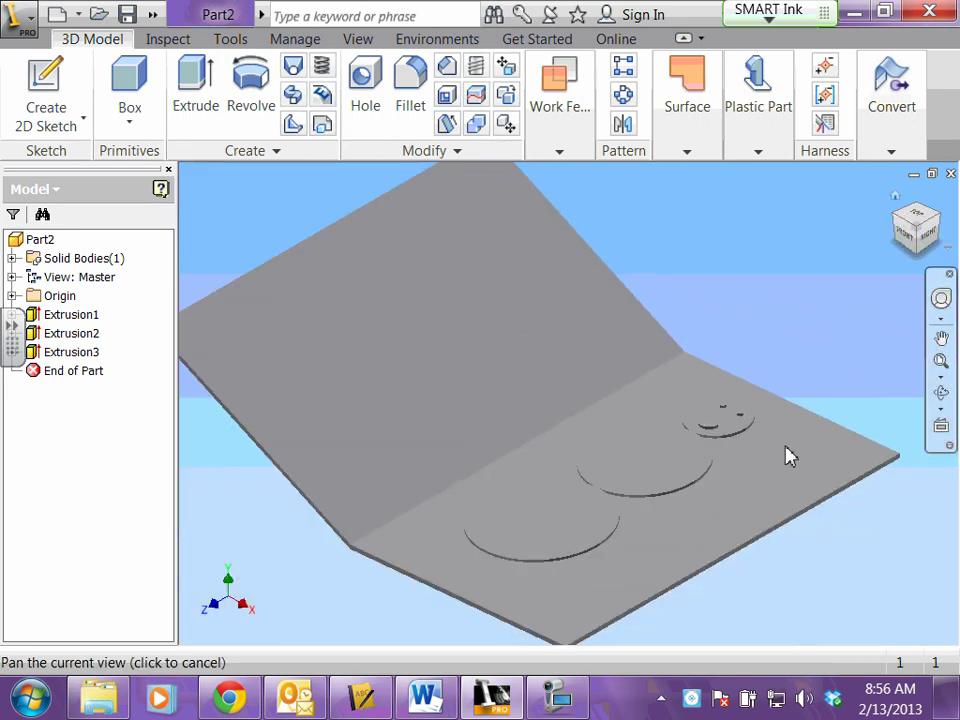